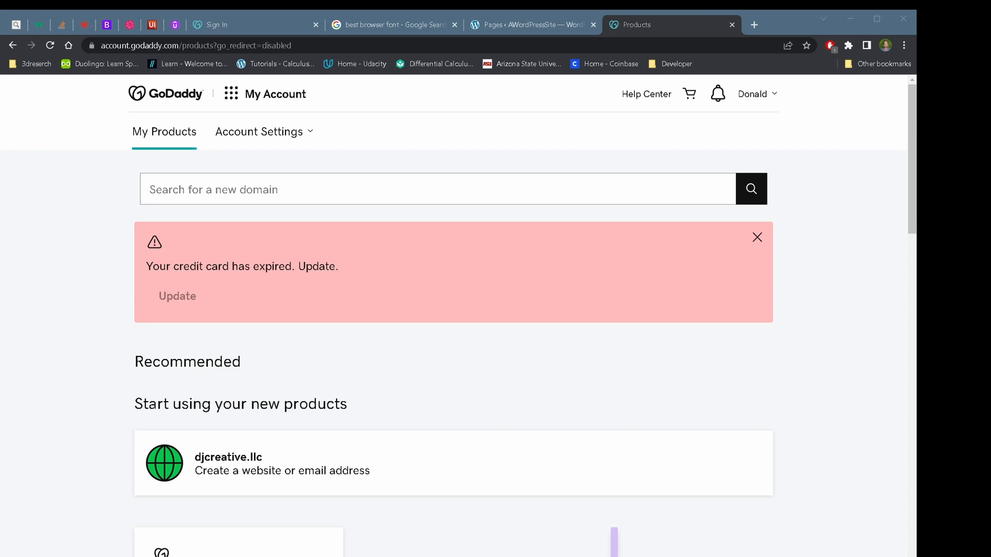
Step: Open the settings of the donaldm.dev Deluxe Web Hosting with cPanel plan from the Hosting & WordPress products
left_click(231, 94)
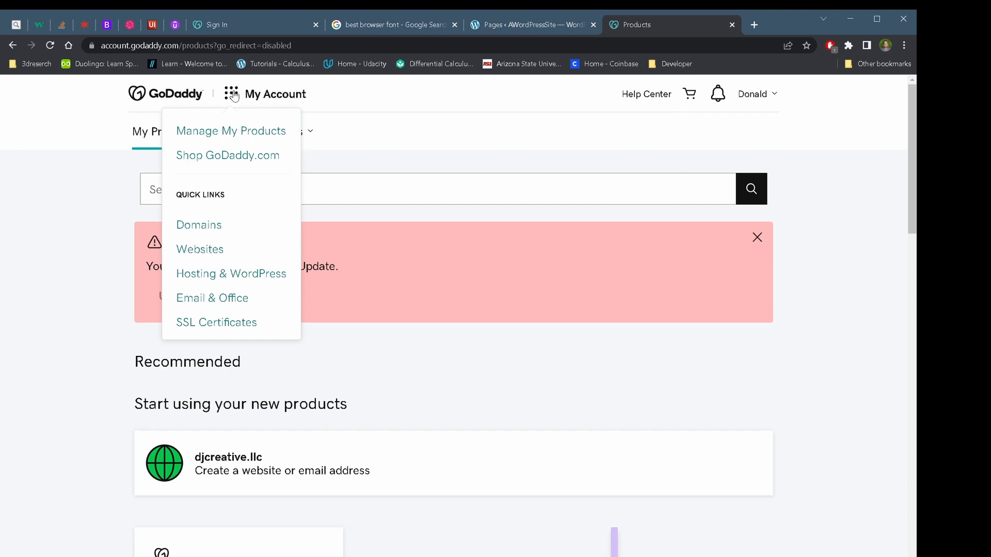
left_click(243, 275)
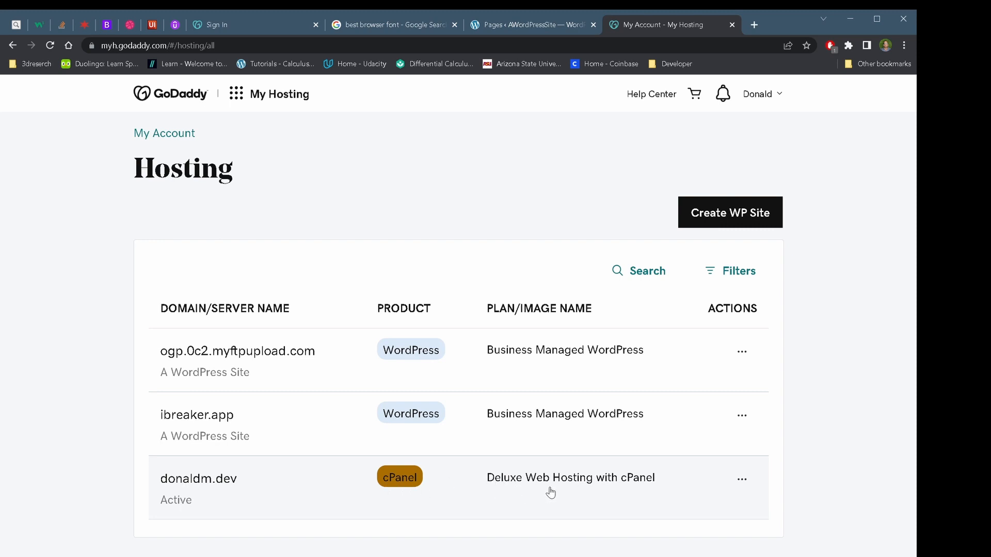
left_click(745, 483)
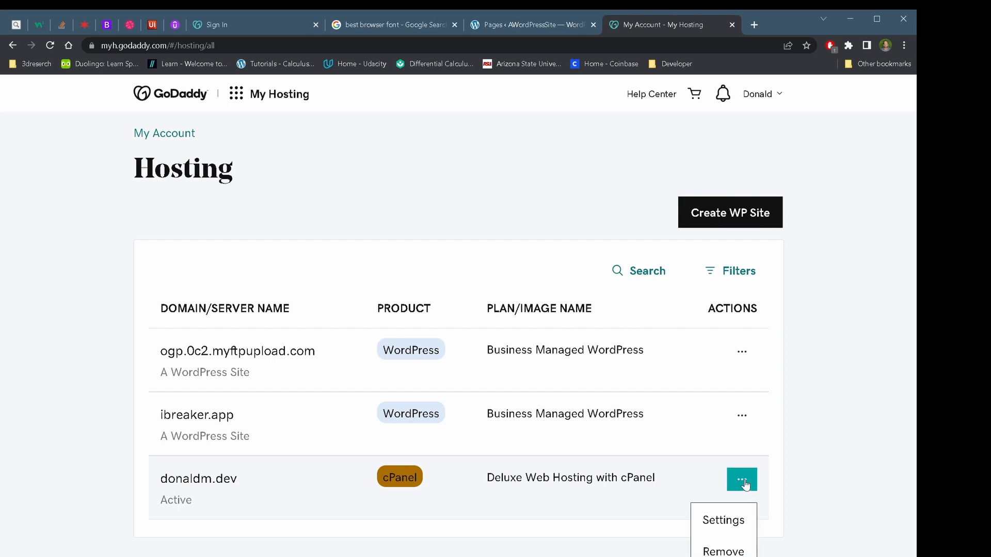
left_click(725, 522)
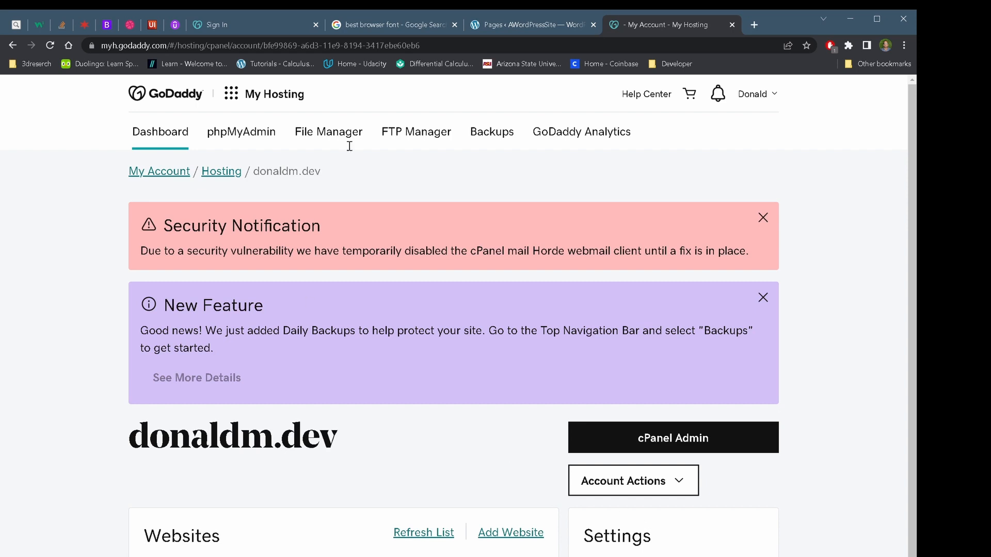
Step: Dismiss the security and new-feature notices on the hosting dashboard and look over its websites and account settings
left_click(764, 219)
left_click(764, 219)
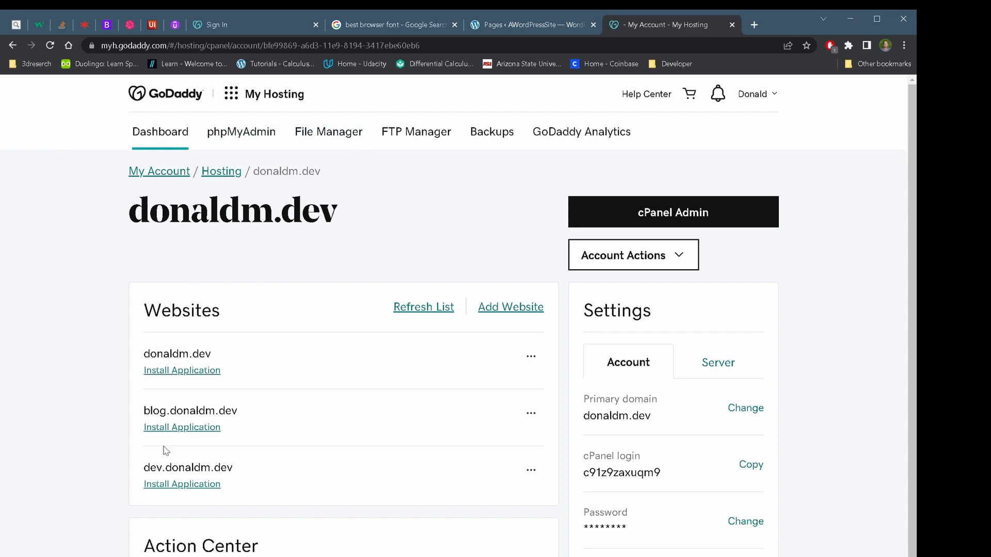
scroll(543, 517, "down", 3)
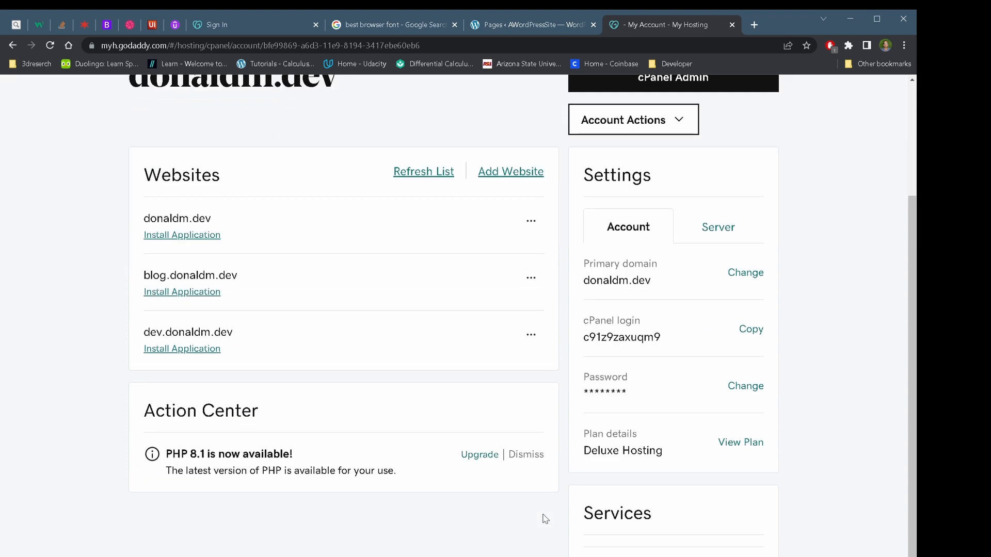
scroll(545, 519, "up", 3)
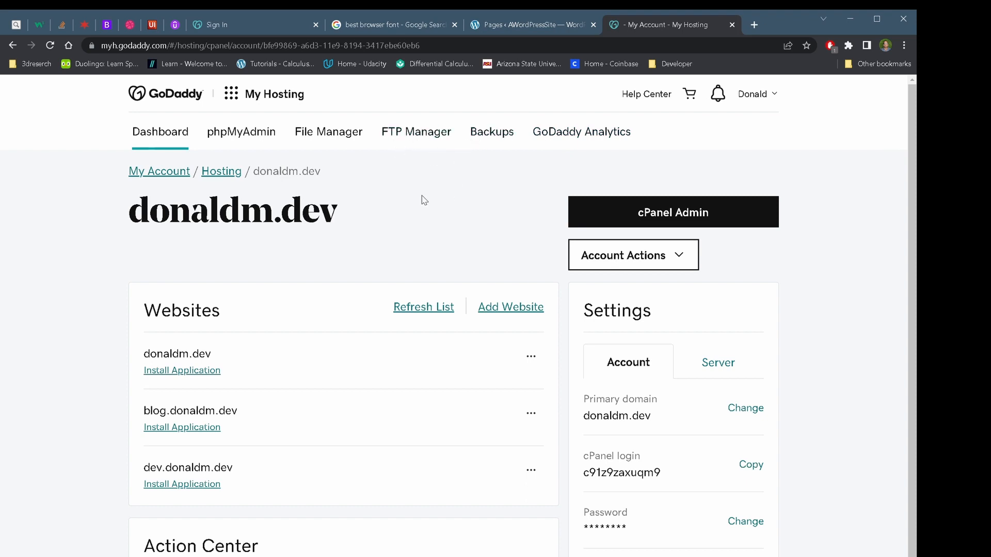
Step: Open phpMyAdmin, examine the tables of the i_breaker database, and close phpMyAdmin
left_click(268, 139)
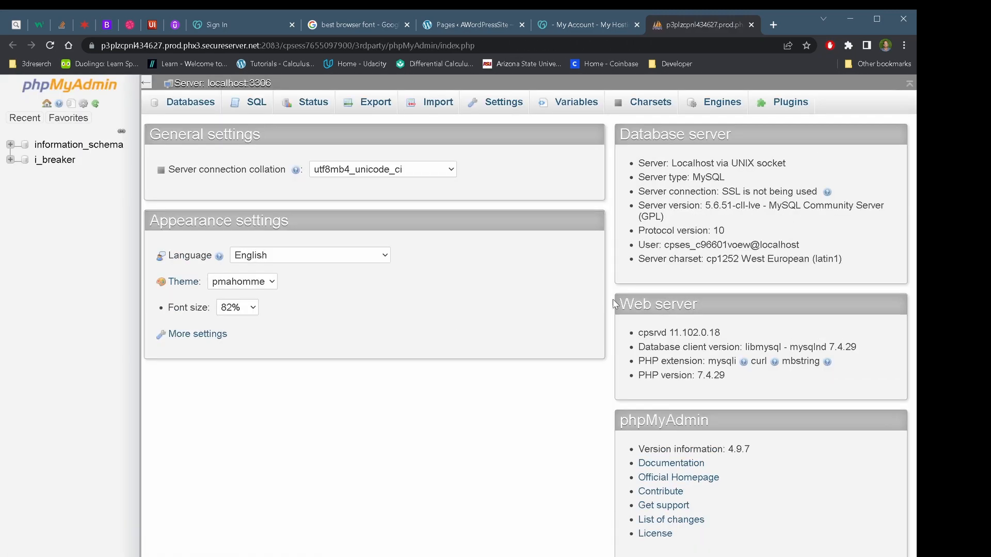
left_click(9, 160)
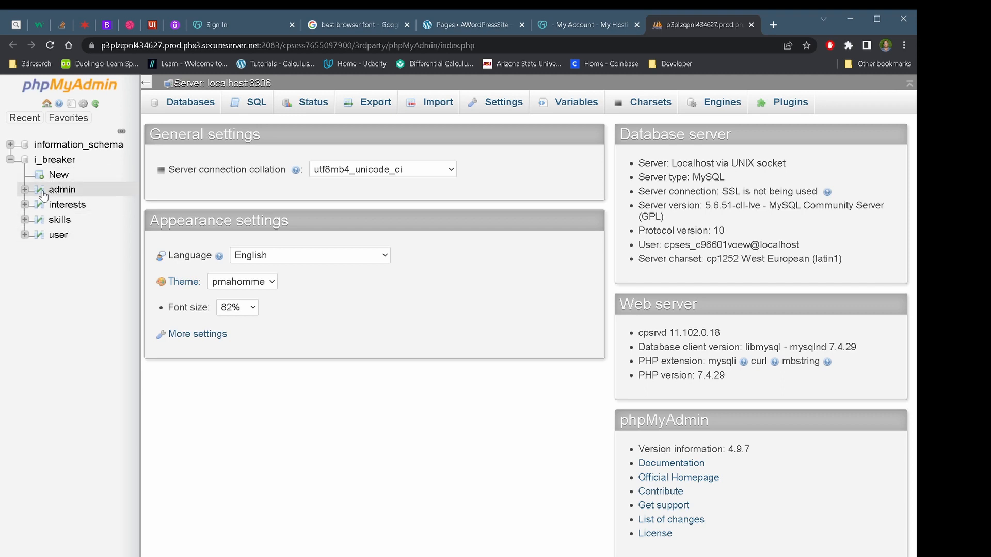
left_click(26, 190)
left_click(25, 190)
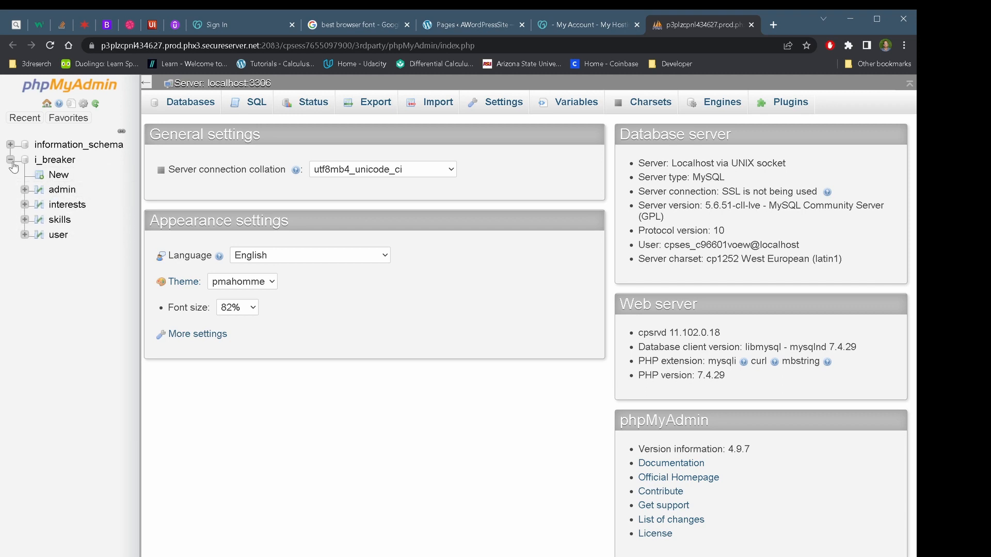
left_click(10, 161)
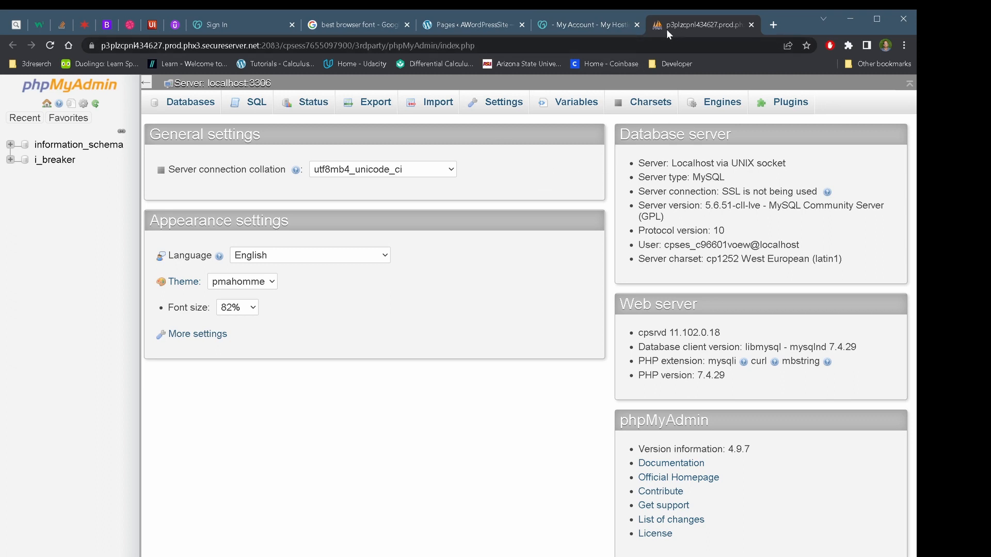
left_click(750, 24)
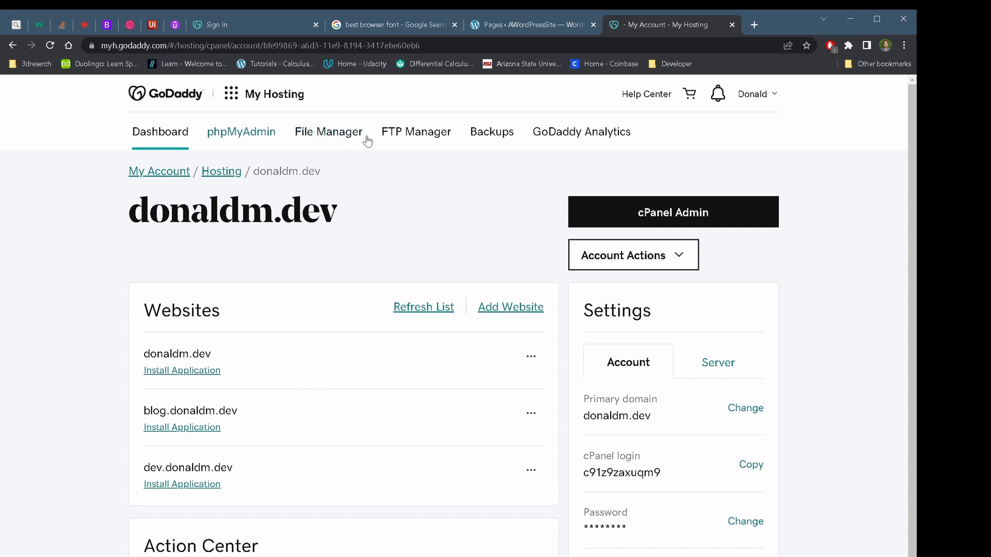
Step: Open the hosting File Manager and display the contents of the public_html folder in the home directory
left_click(336, 132)
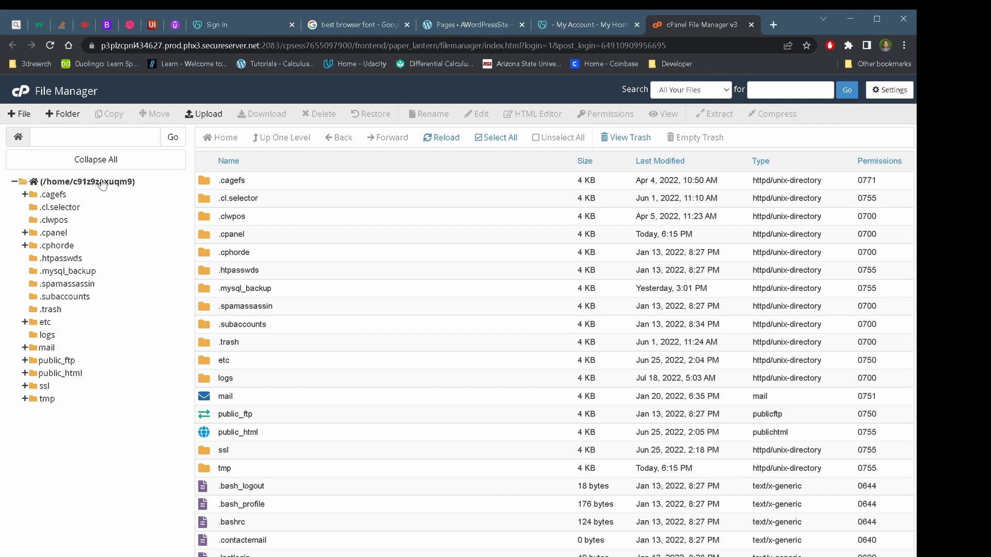
left_click(14, 182)
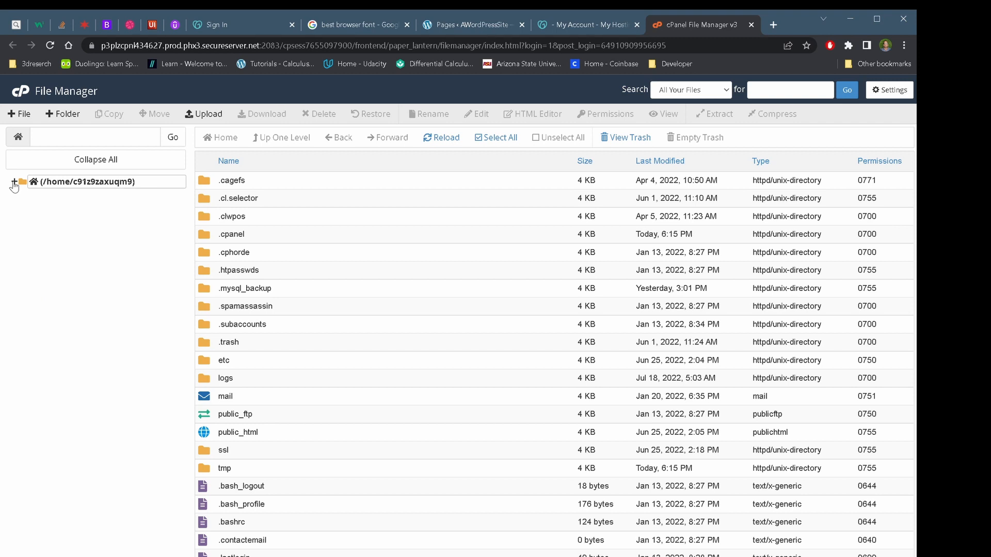
left_click(14, 183)
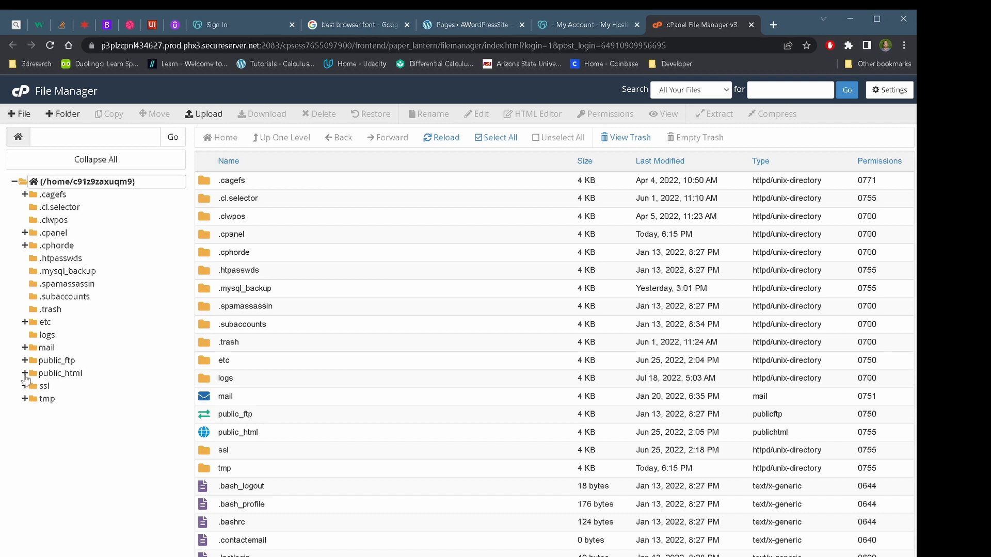
left_click(27, 377)
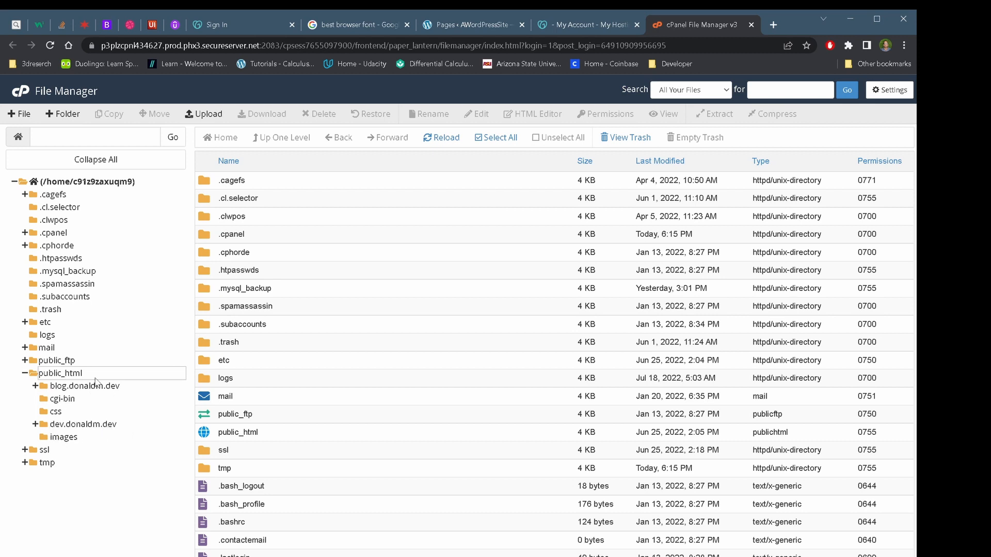
left_click(67, 375)
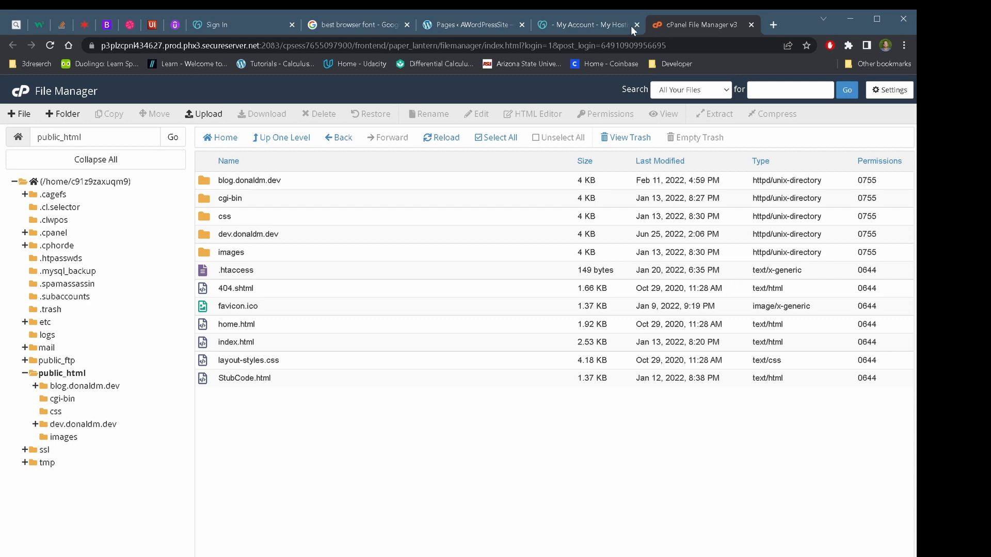
Step: Compare the websites listed on the hosting dashboard with the folders inside public_html in the File Manager
left_click(587, 25)
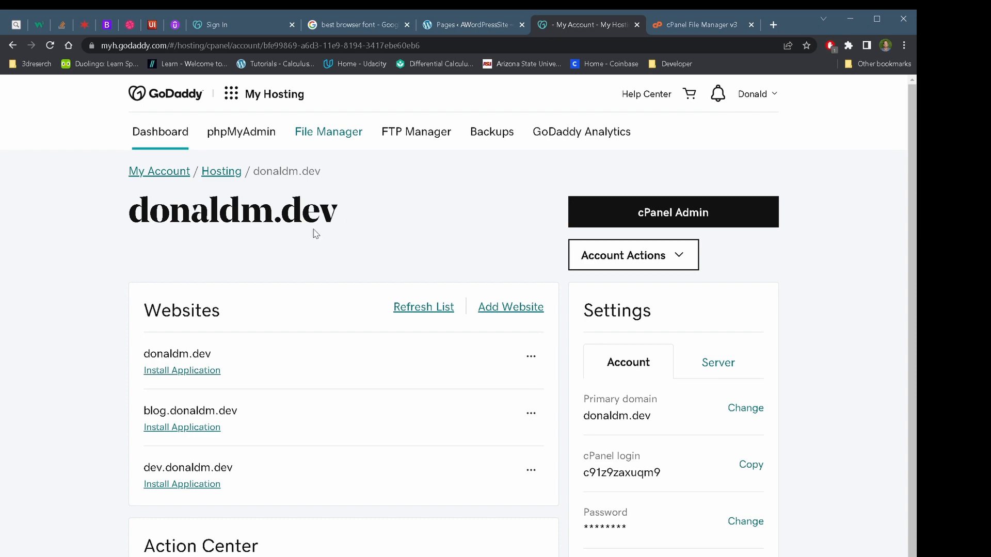
left_click(680, 24)
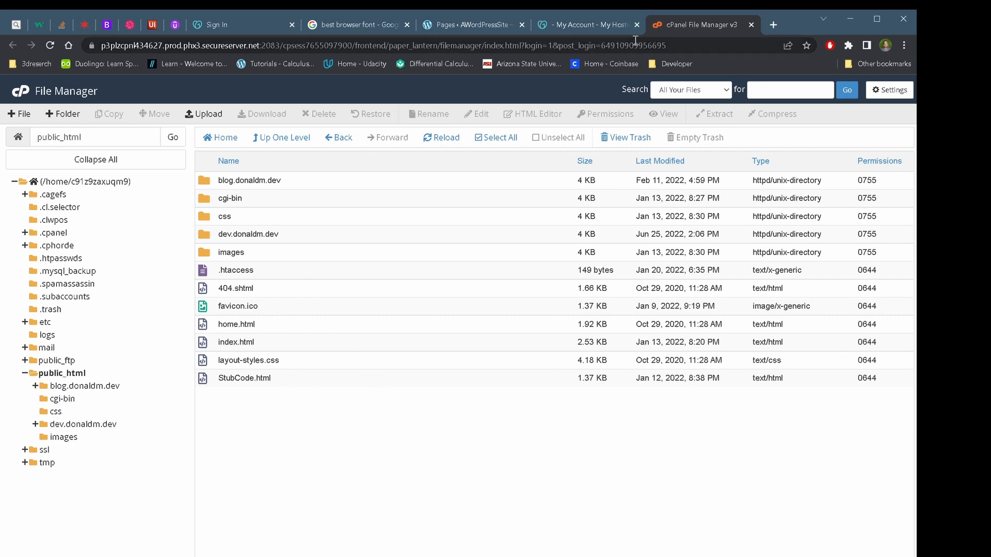
left_click(584, 24)
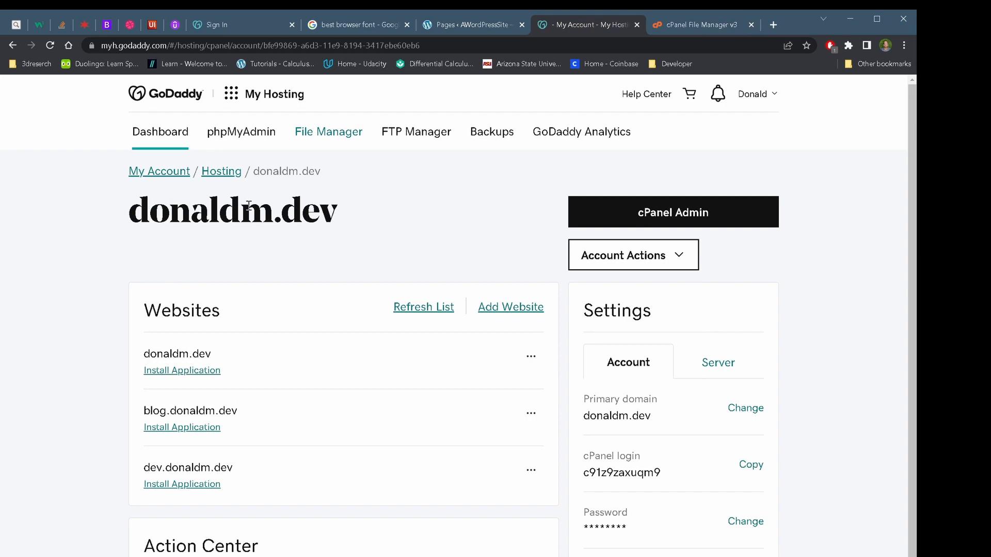
left_click(666, 24)
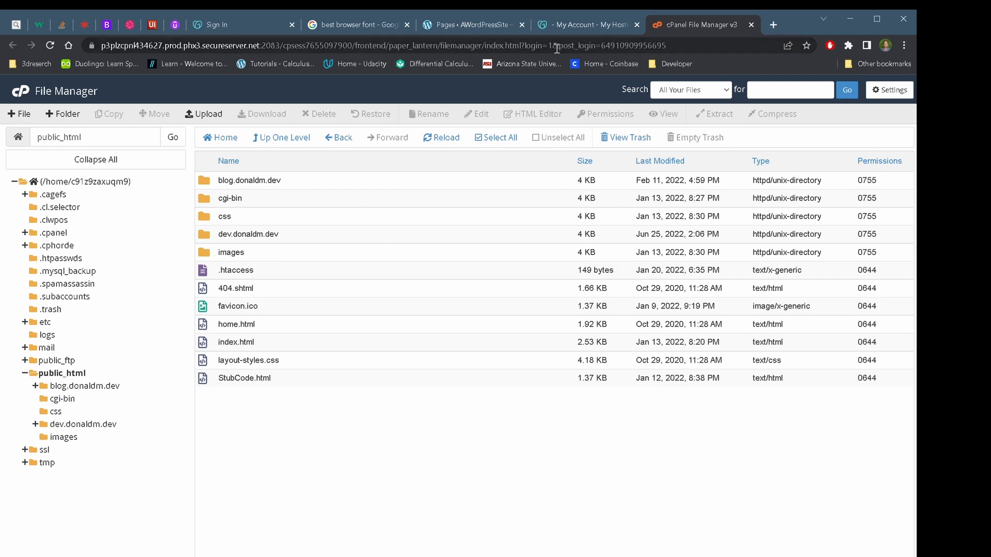
left_click(582, 25)
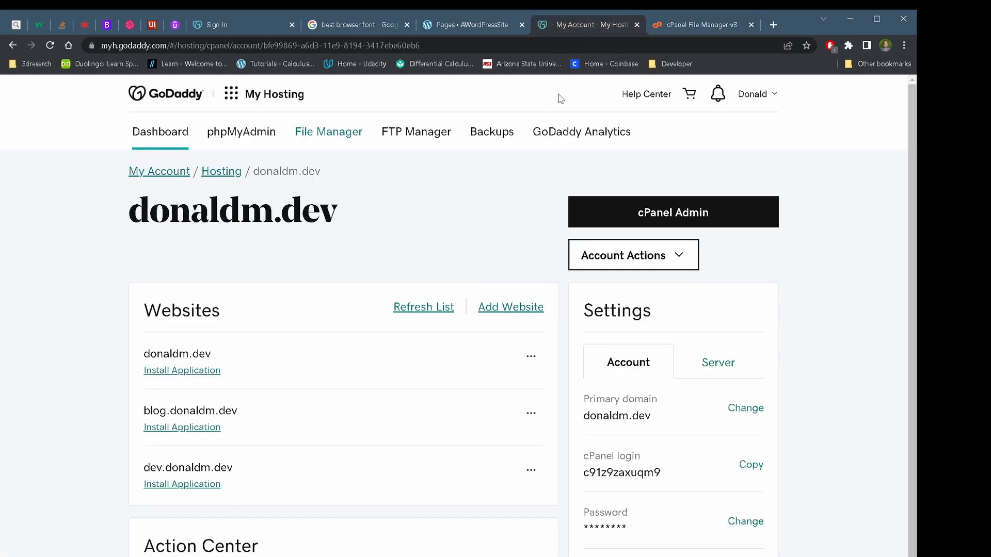
left_click(687, 24)
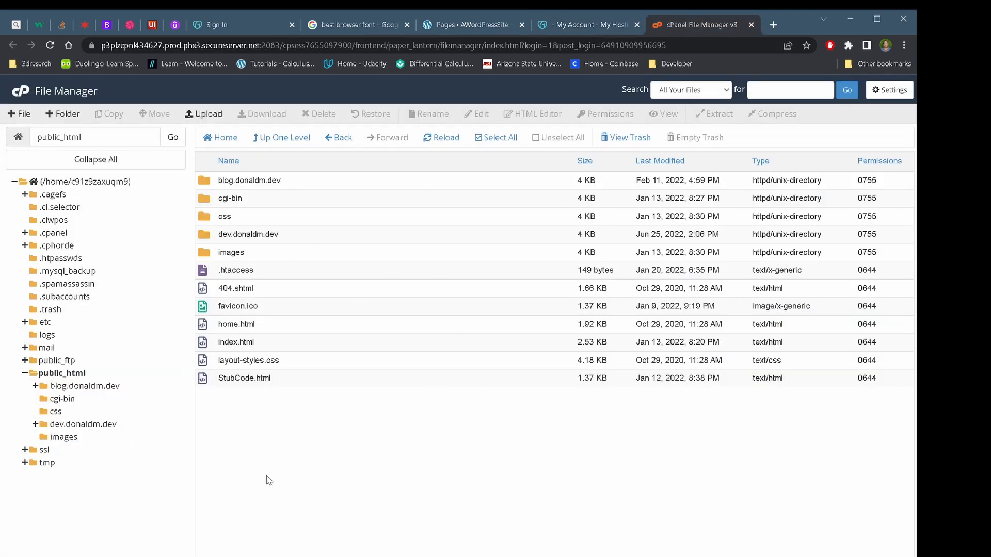
Step: Select the dev.donaldm.dev and blog.donaldm.dev folders in turn to point out the two subdomain folders
left_click(205, 236)
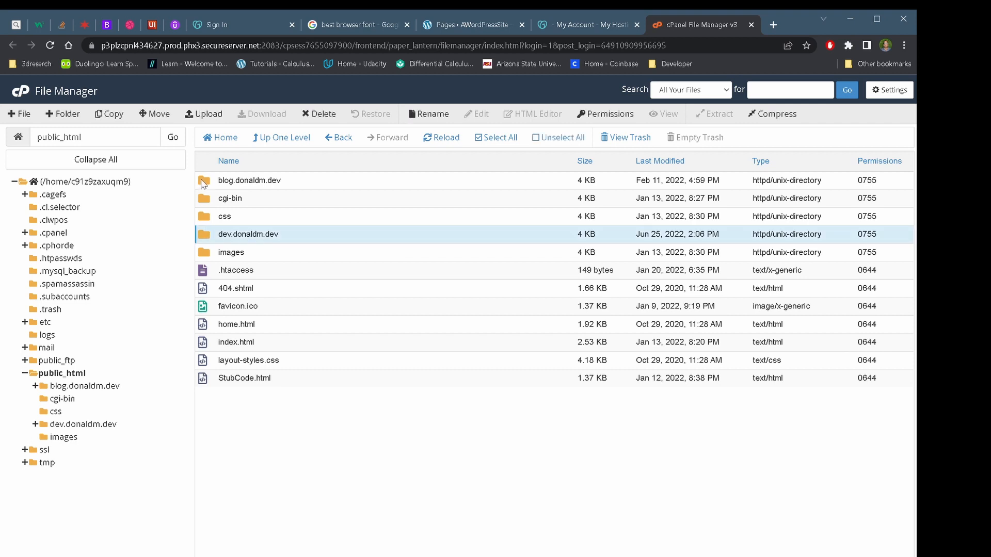
left_click(204, 183)
left_click(206, 240)
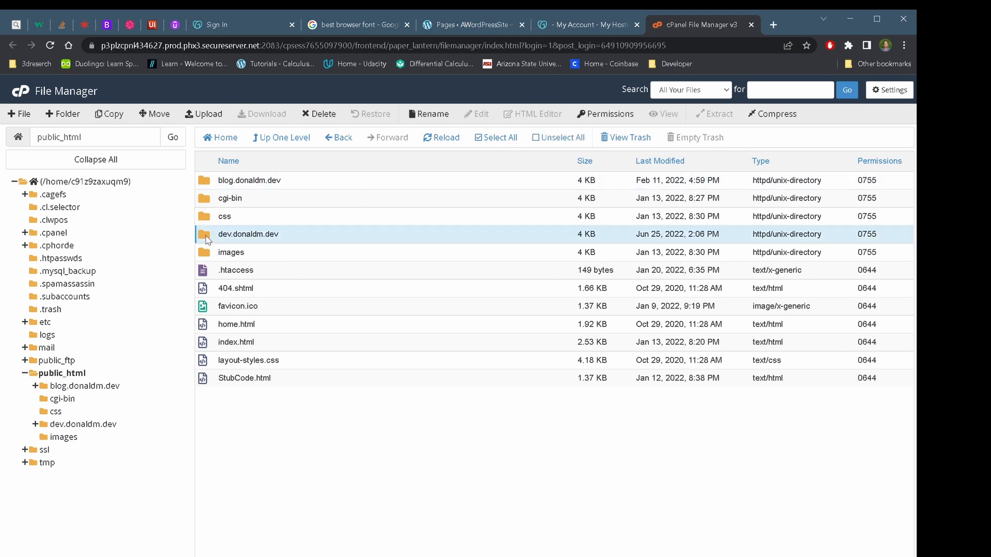
left_click(202, 186)
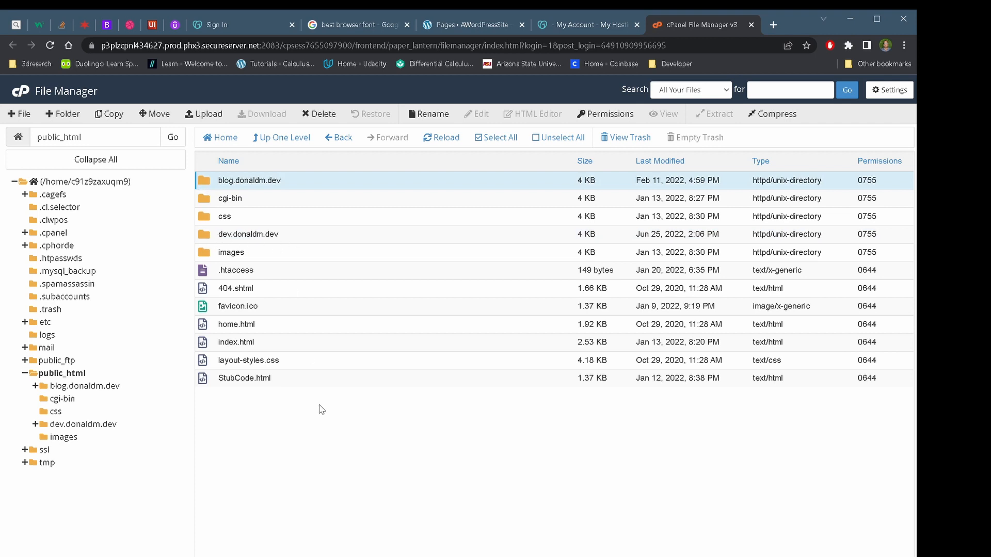
left_click(208, 238)
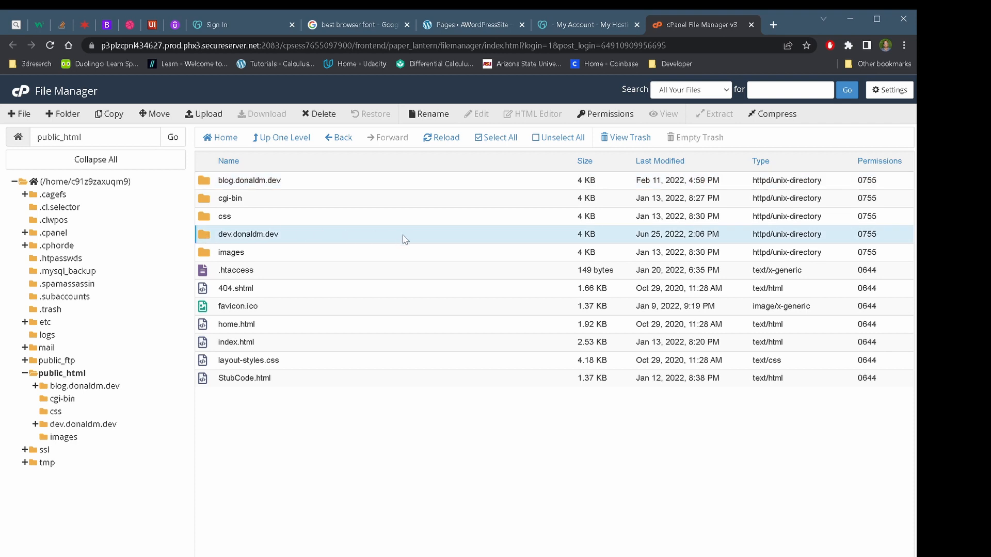
left_click(204, 184)
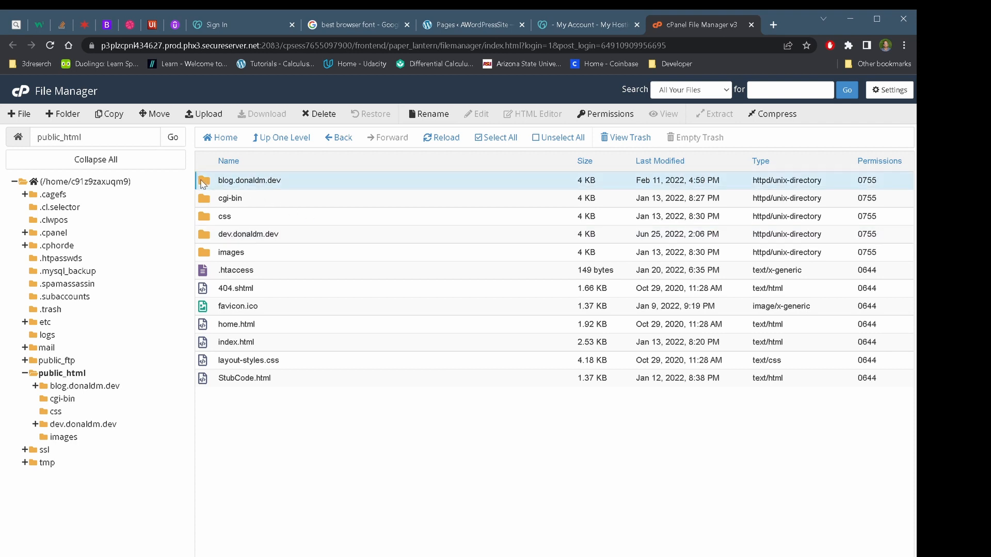
Step: Examine the files inside the dev.donaldm.dev and blog.donaldm.dev folders, and return to public_html
double_click(205, 238)
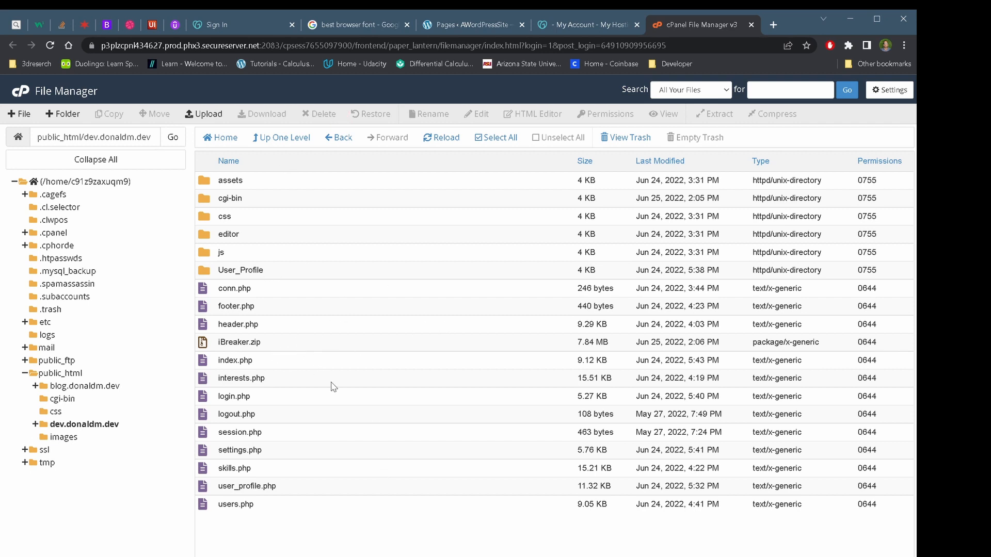
left_click(337, 137)
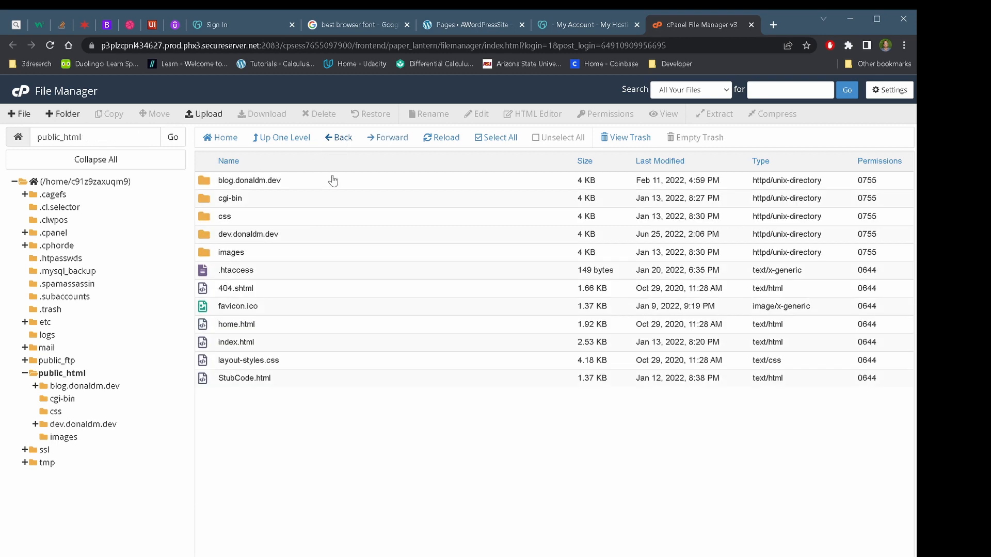
double_click(210, 183)
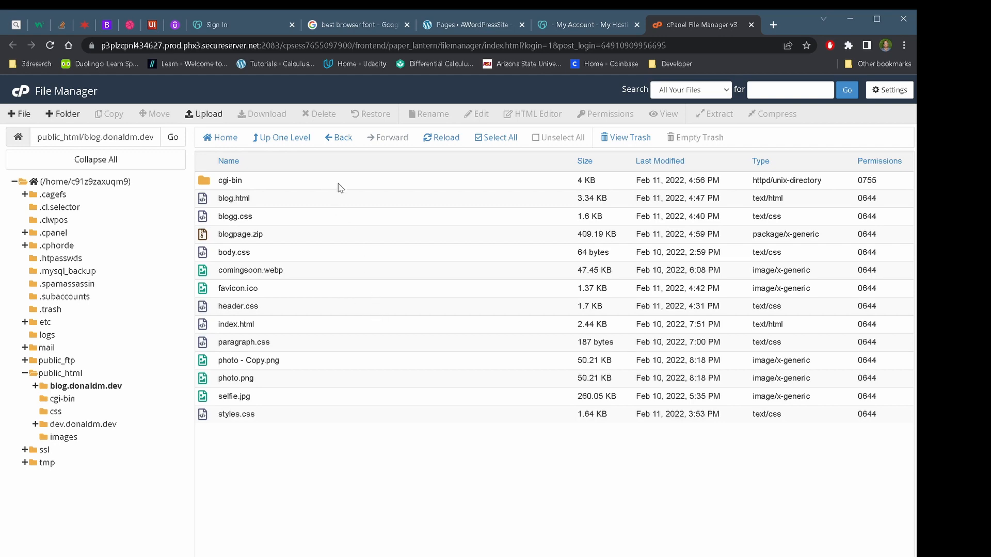
left_click(337, 138)
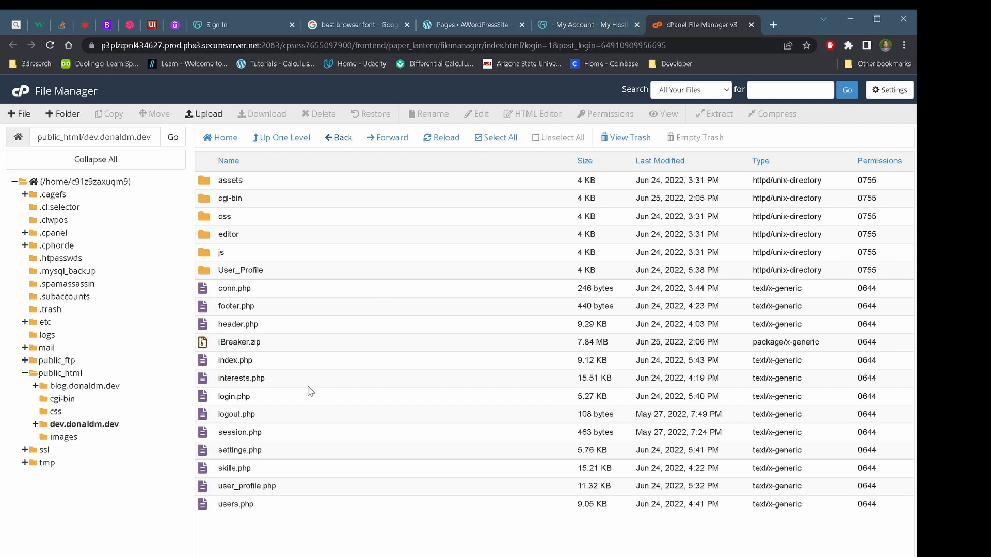
left_click(50, 372)
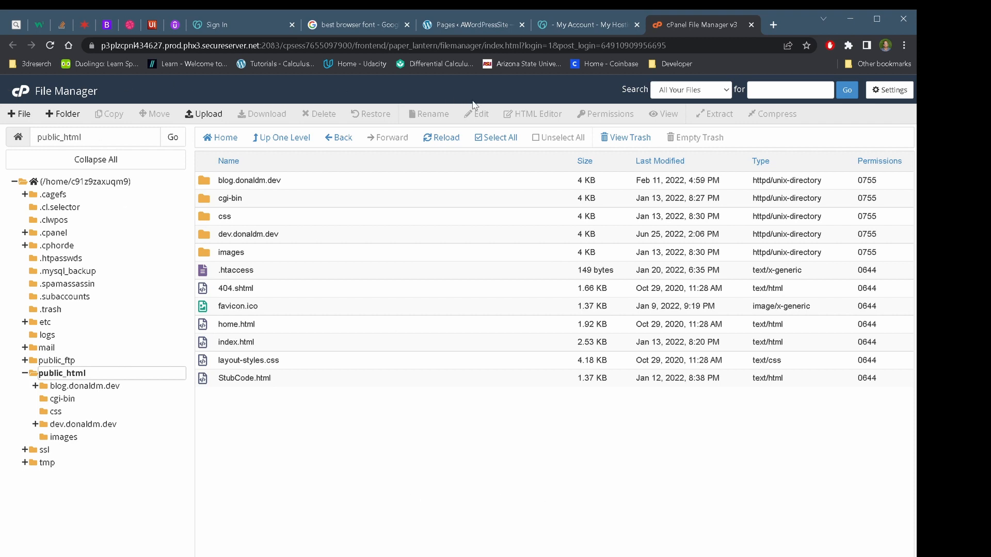
Step: Create a new file named testingme.html in the public_html folder
left_click(23, 115)
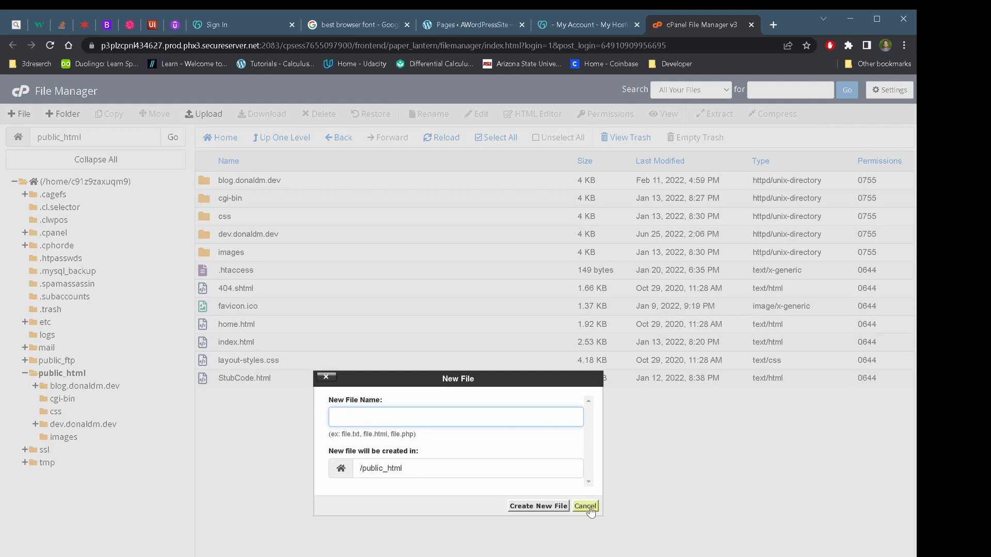
left_click(536, 507)
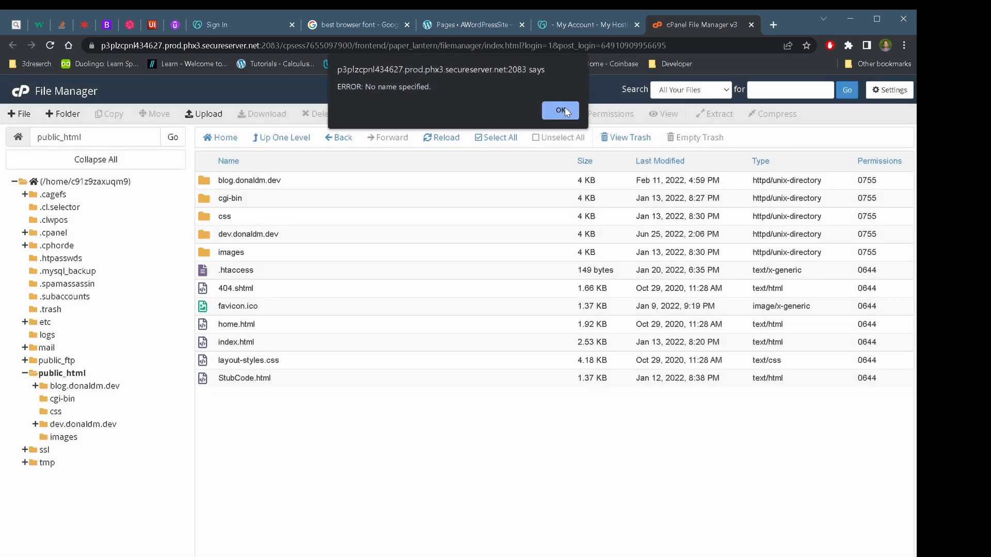
left_click(564, 108)
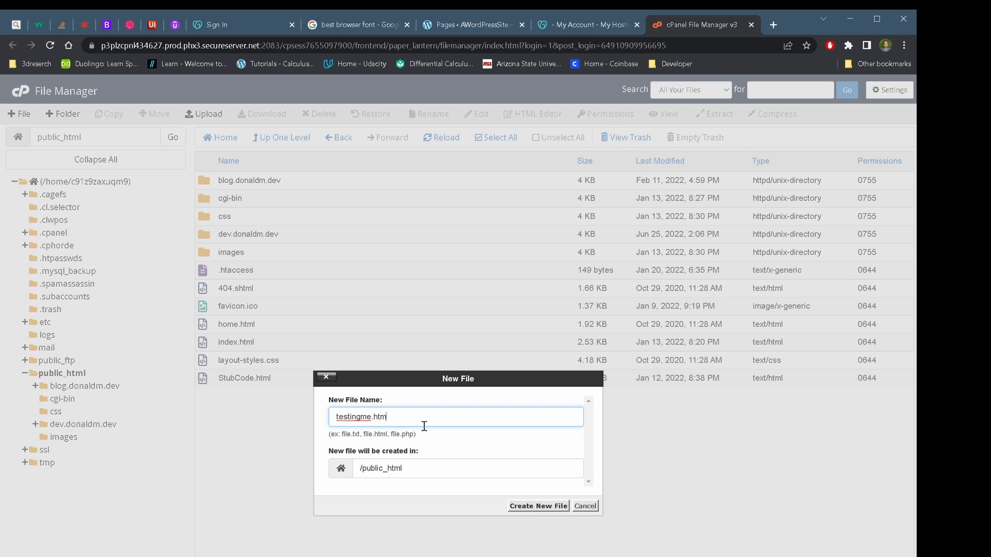
left_click(538, 506)
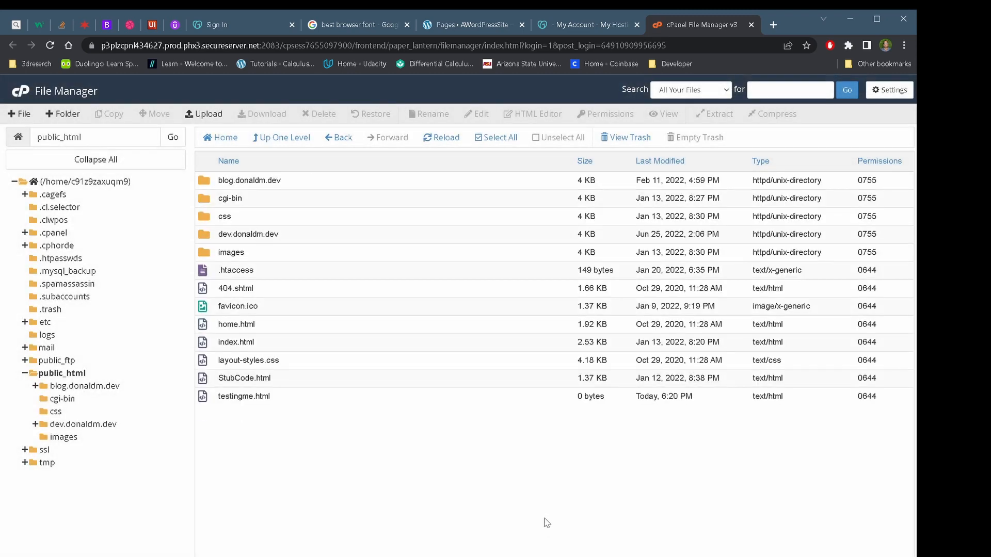
Step: Open the HTML Editor prompt for testingme.html to look at its options, and cancel without editing
left_click(258, 396)
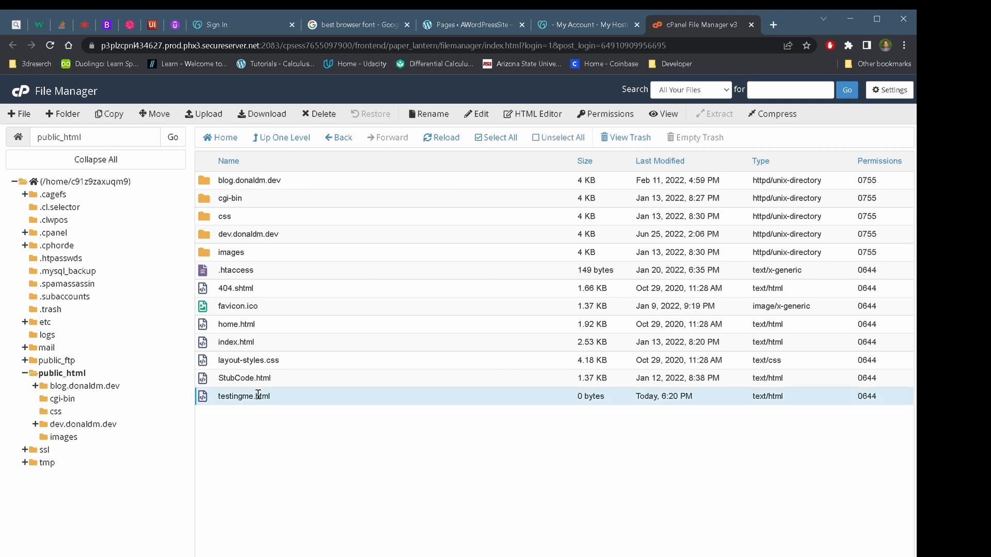
right_click(327, 402)
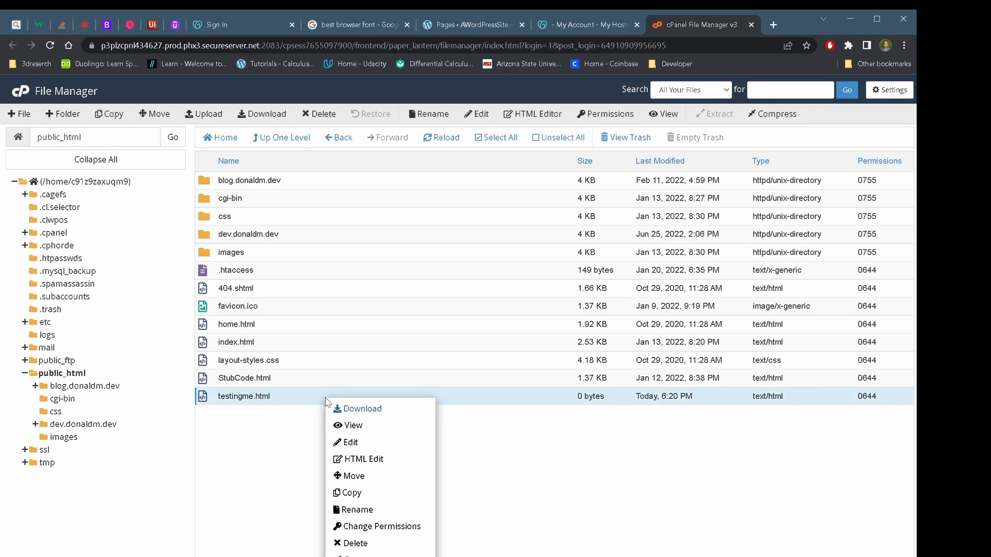
left_click(362, 461)
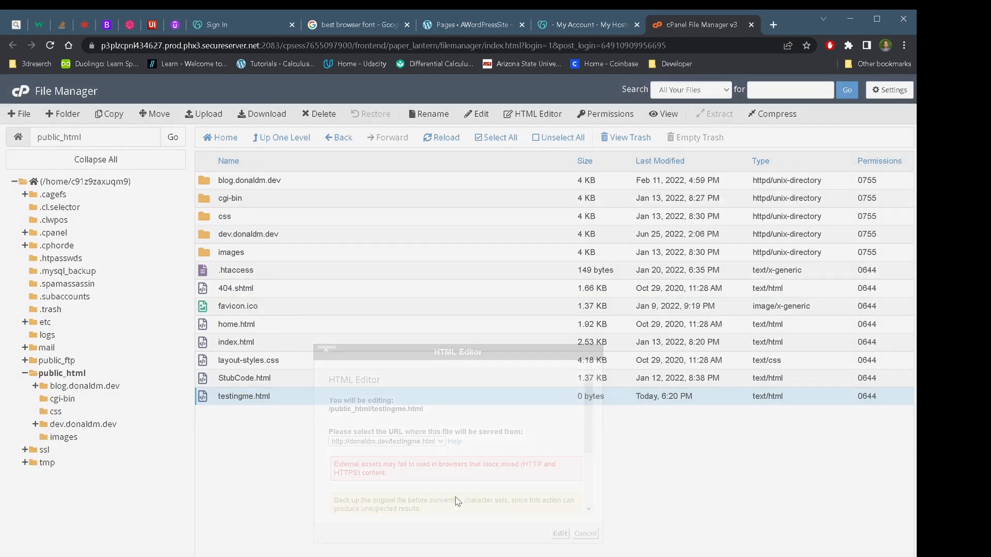
left_click(578, 534)
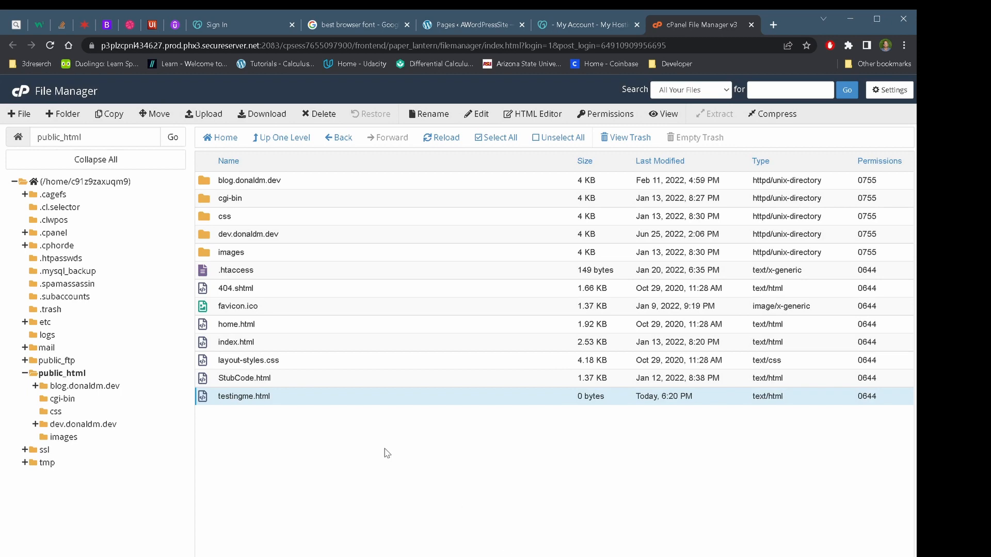
Step: Delete testingme.html from public_html permanently, skipping the trash
right_click(408, 390)
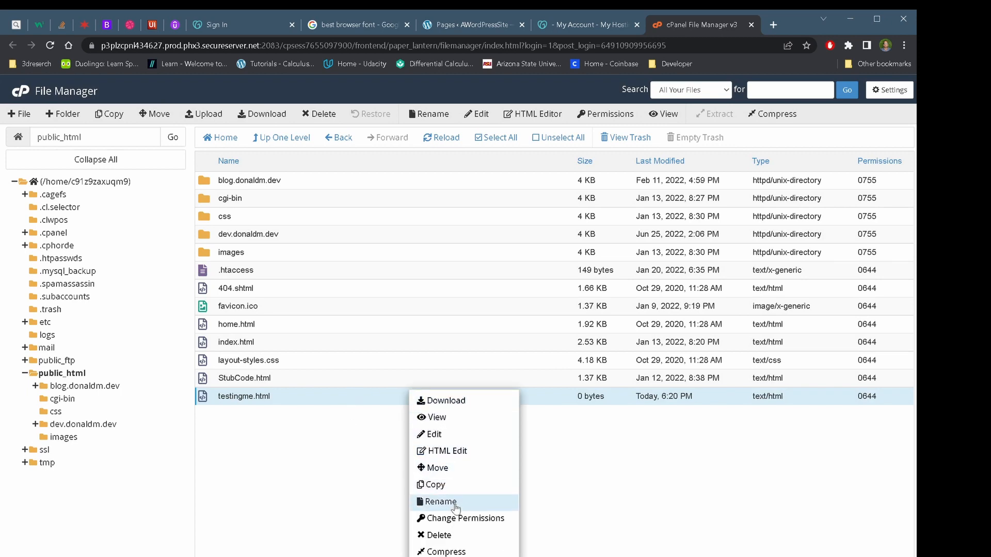
left_click(460, 535)
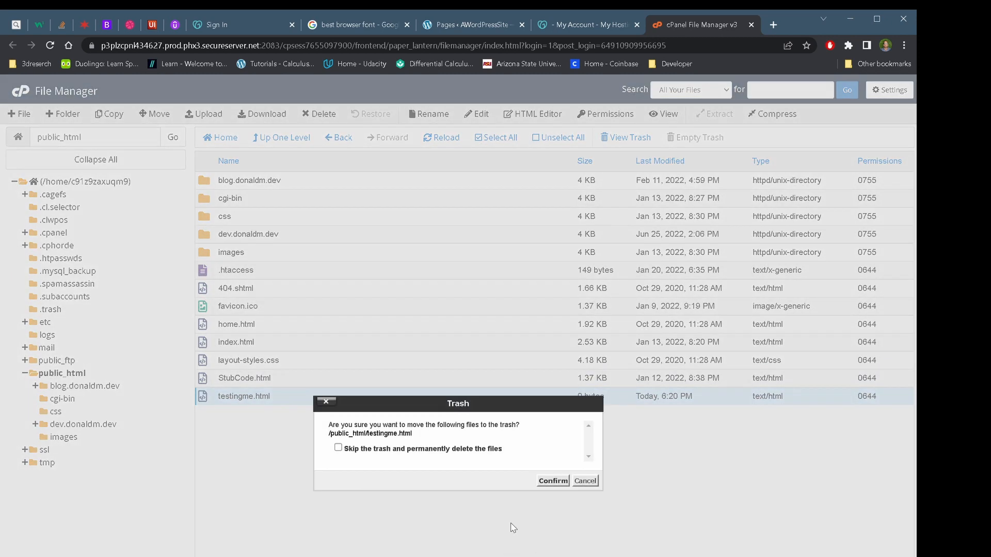
left_click(338, 449)
left_click(552, 481)
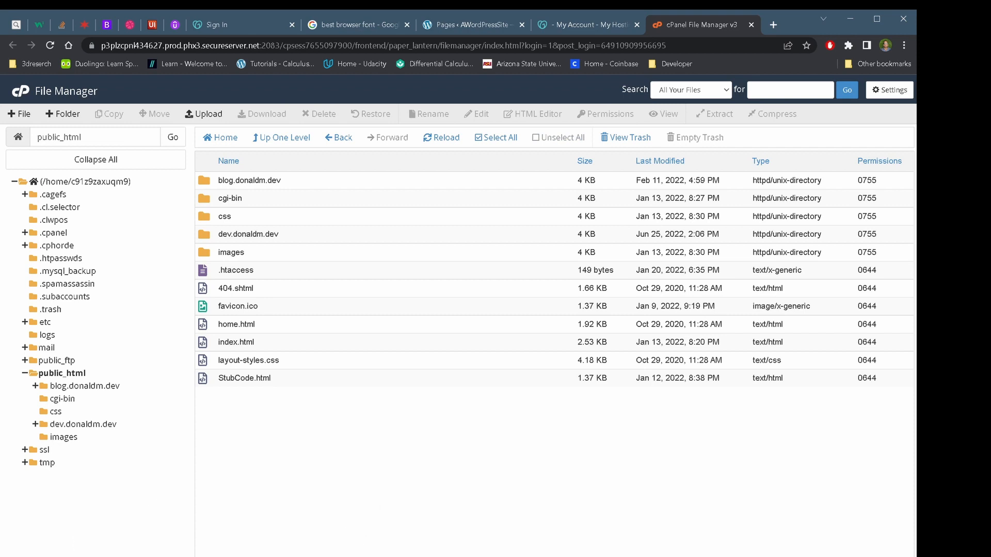
Step: Create a new folder named whats in public_html
left_click(61, 115)
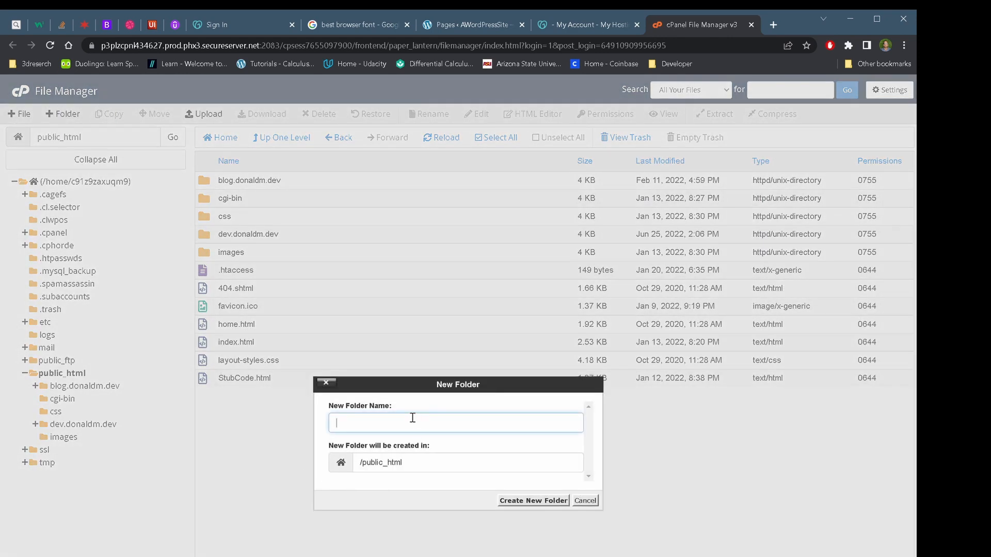
type("wea")
key("BackSpace")
key("BackSpace")
left_click(504, 501)
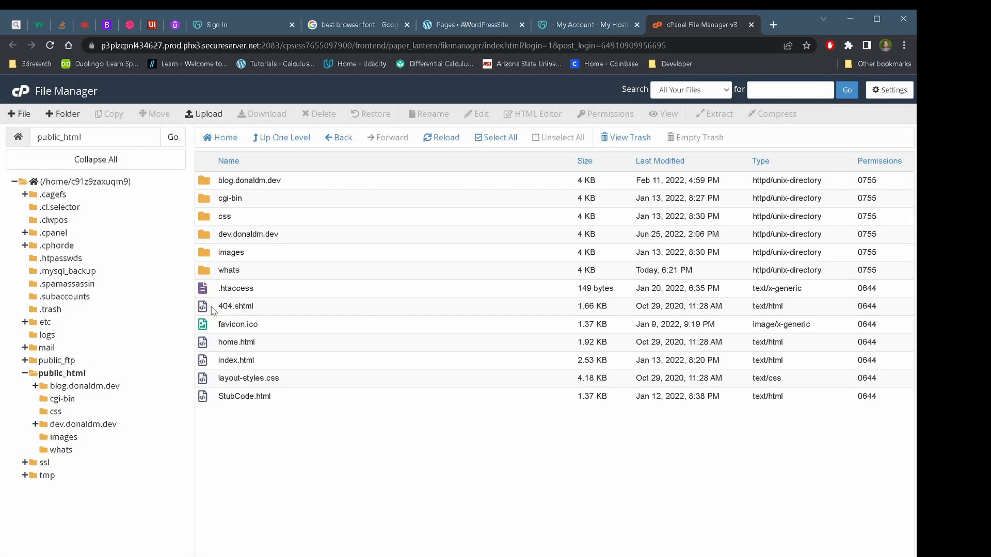
Step: Create a testingme.html file inside the whats folder, check the folder, and return to public_html
double_click(205, 271)
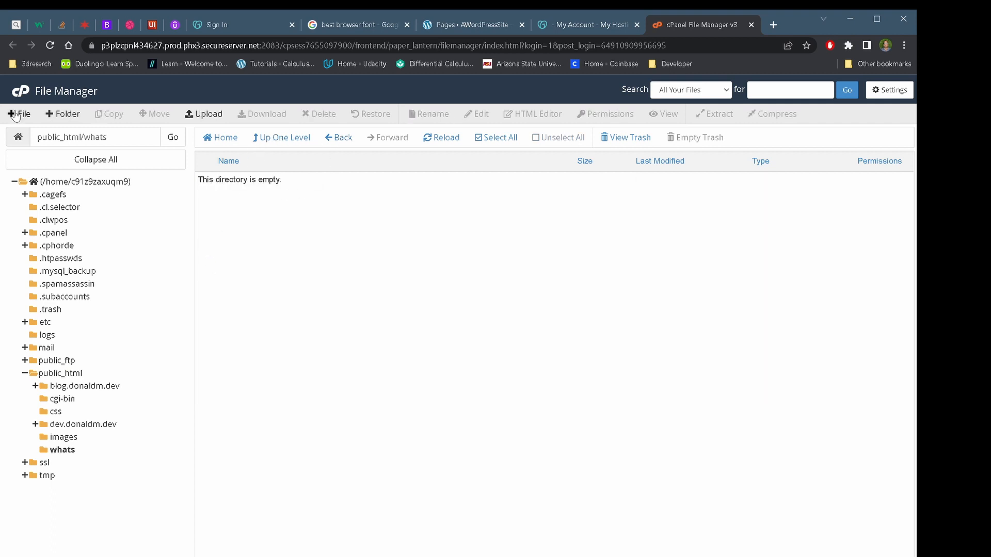
left_click(19, 114)
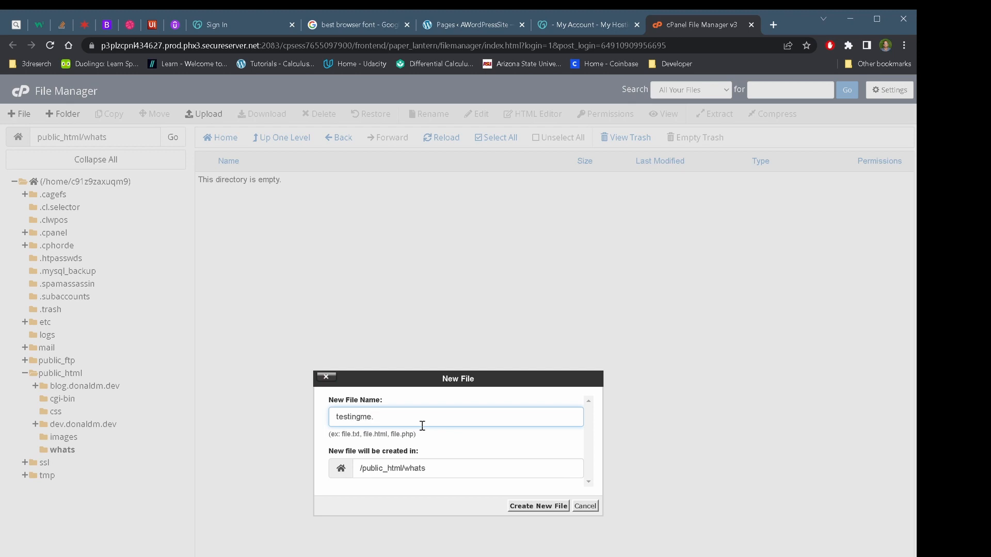
left_click(537, 506)
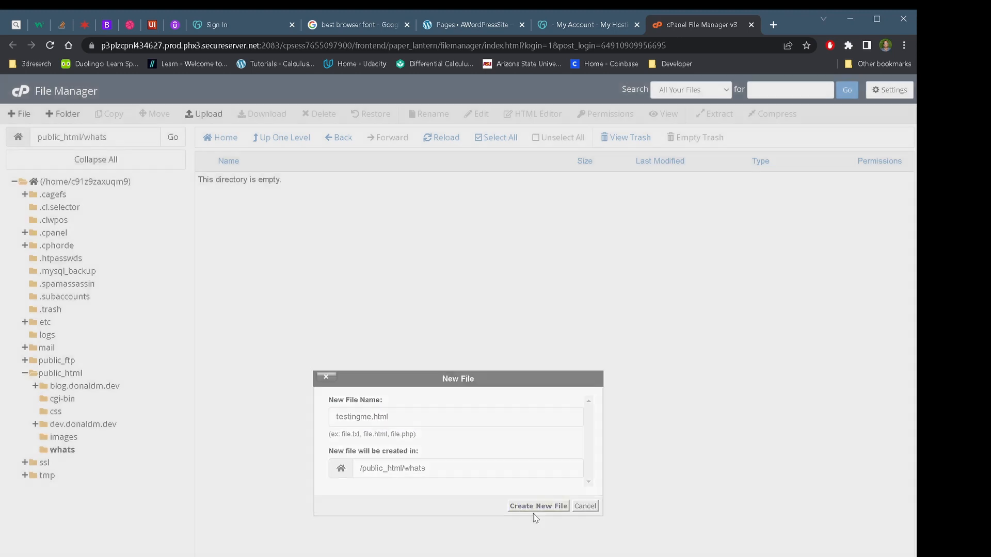
left_click(257, 138)
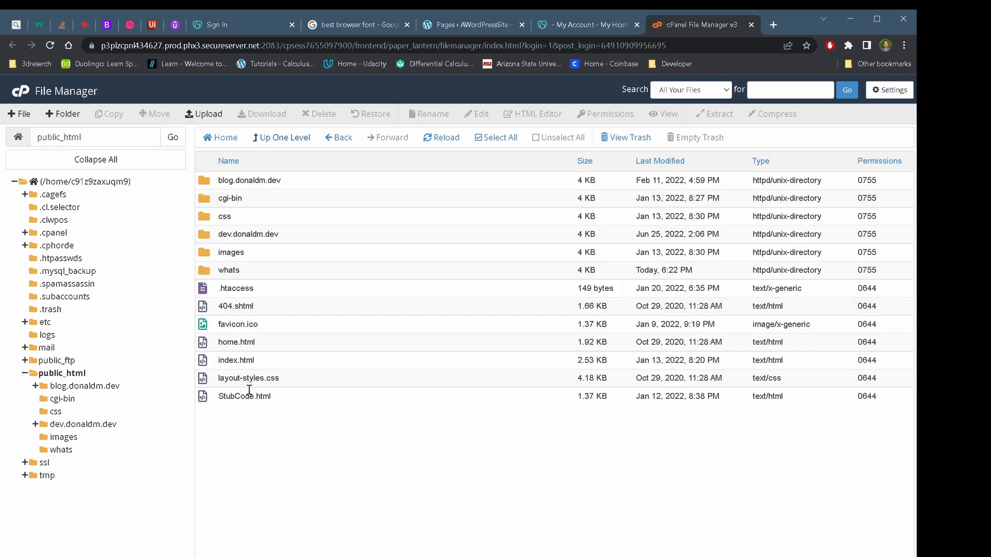
double_click(214, 271)
left_click(263, 138)
Step: Move the whats folder from public_html to /public_html/css
left_click(228, 271)
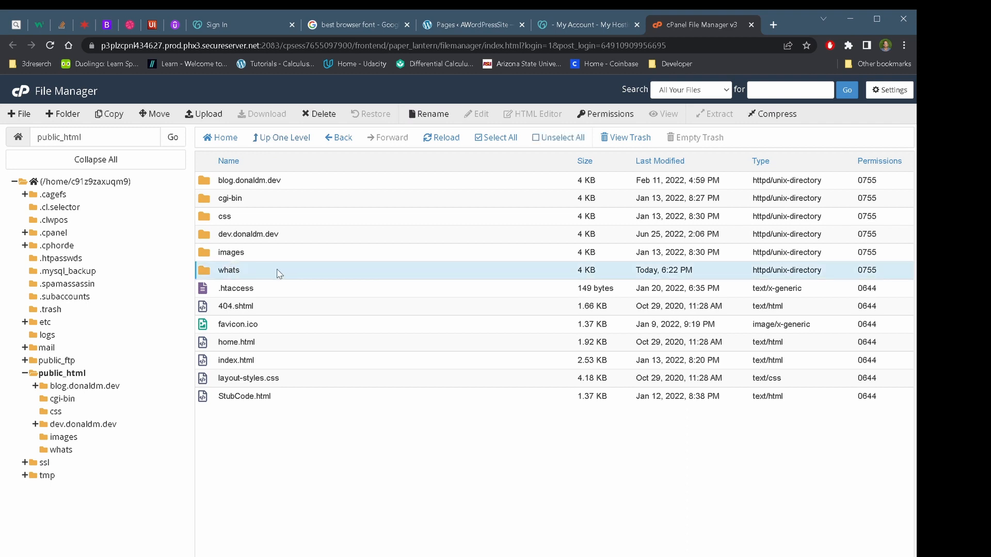
right_click(278, 273)
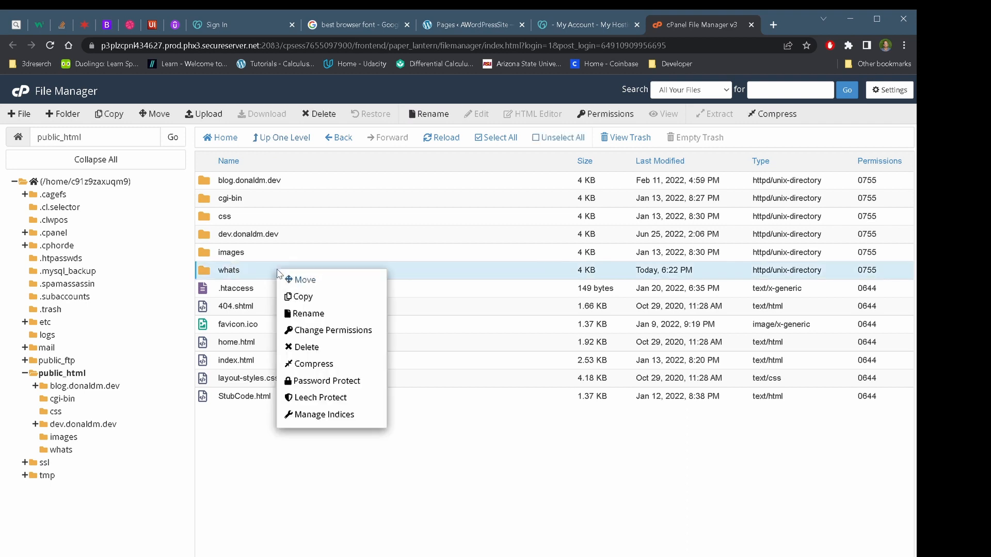
left_click(305, 280)
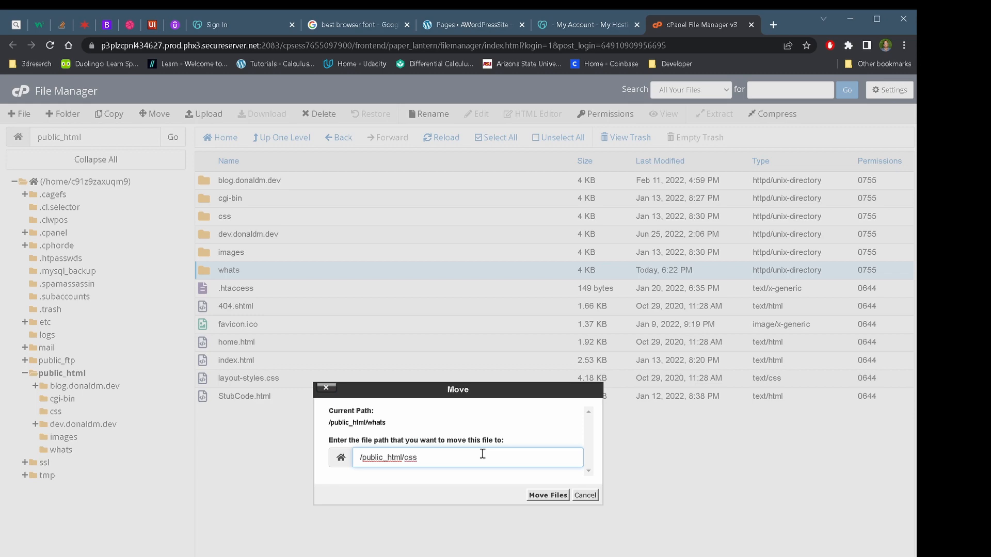
left_click(535, 494)
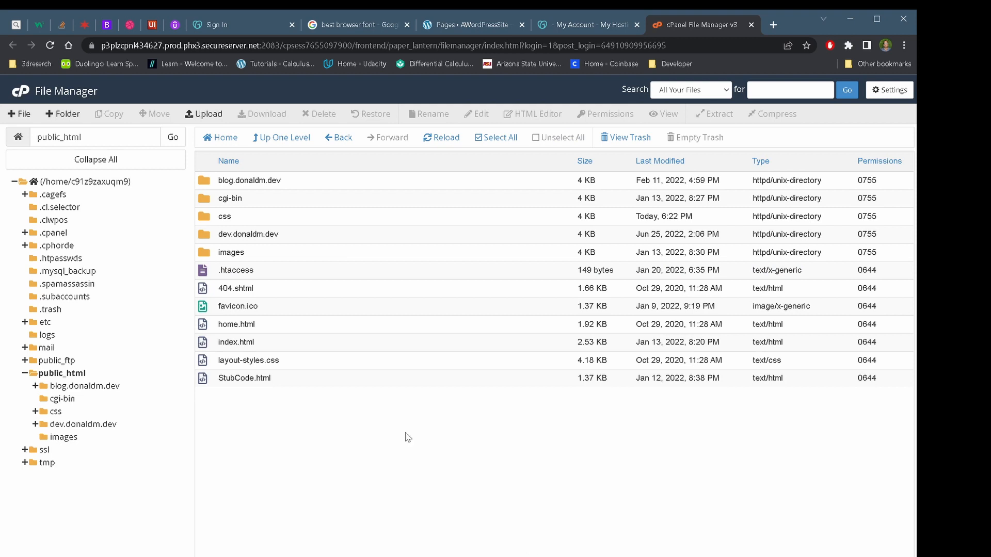
Step: Permanently delete the whats folder inside the css folder, skipping the trash, and return to public_html
double_click(198, 216)
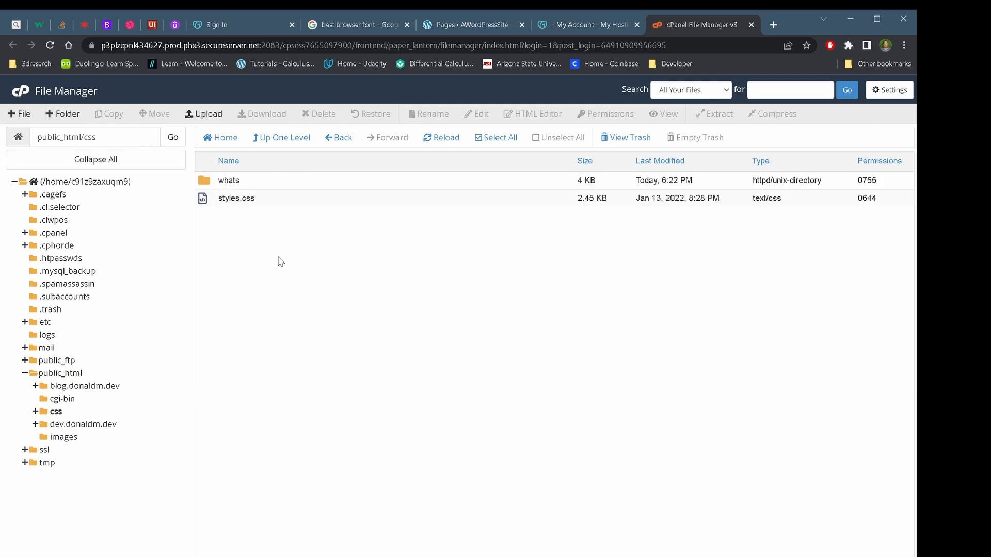
left_click(210, 181)
right_click(211, 182)
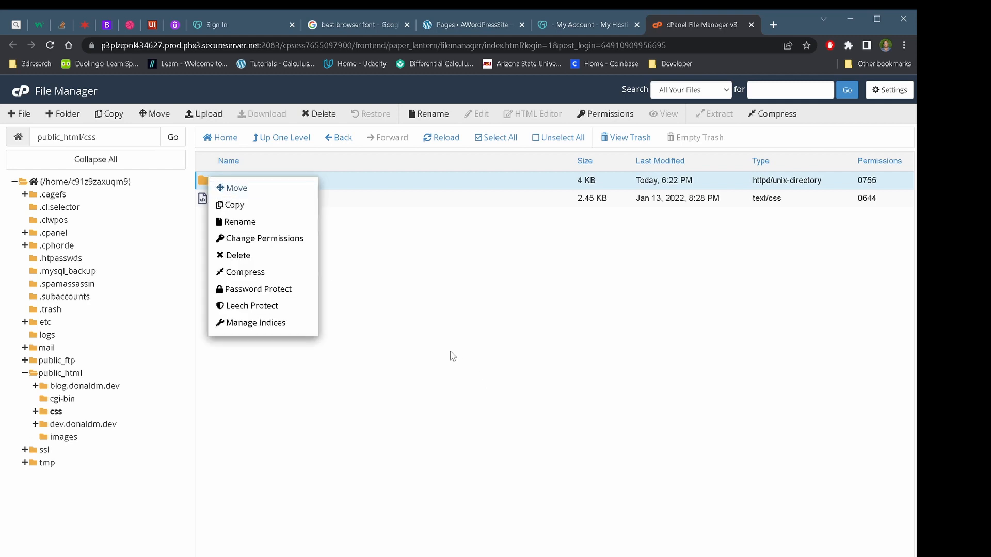
left_click(273, 256)
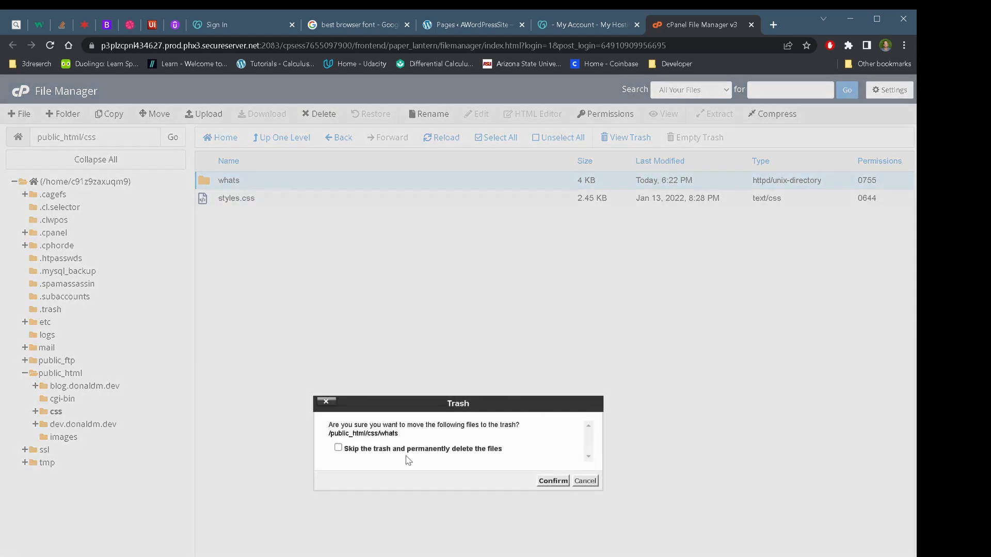
left_click(338, 448)
left_click(560, 482)
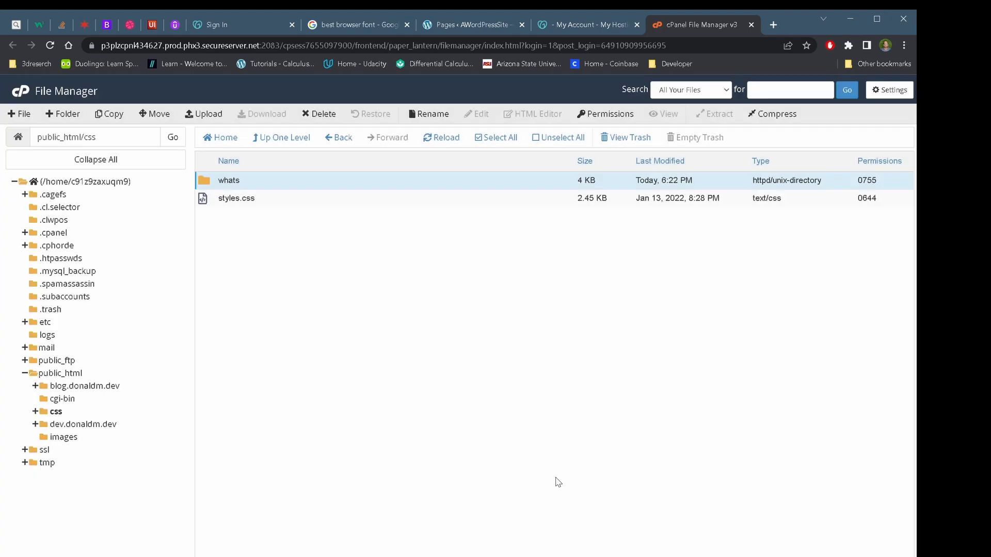
left_click(272, 137)
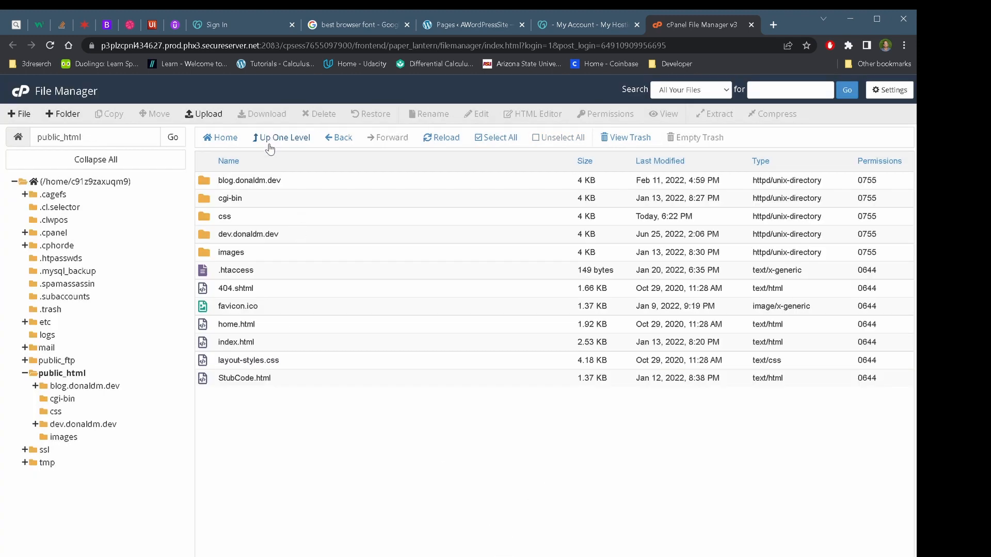
right_click(311, 305)
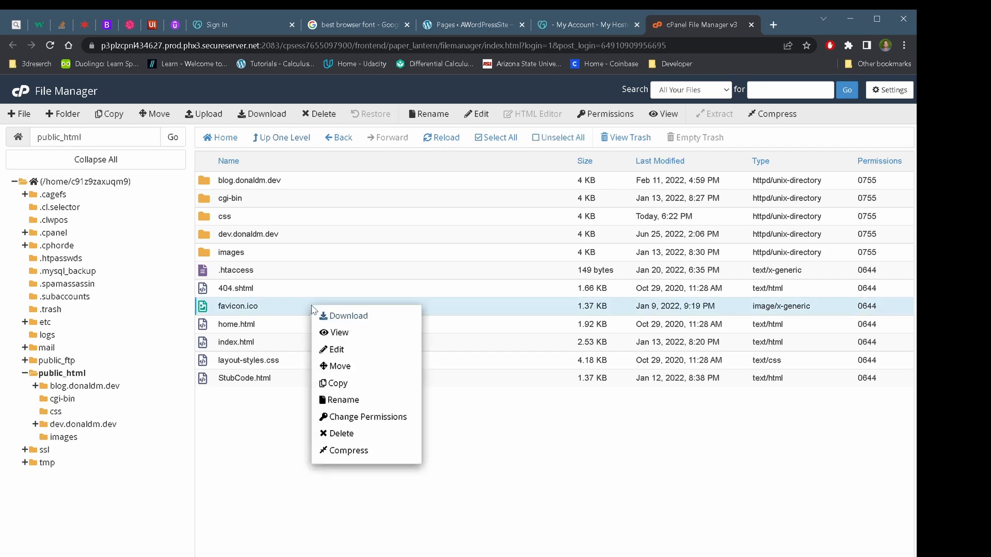
left_click(364, 368)
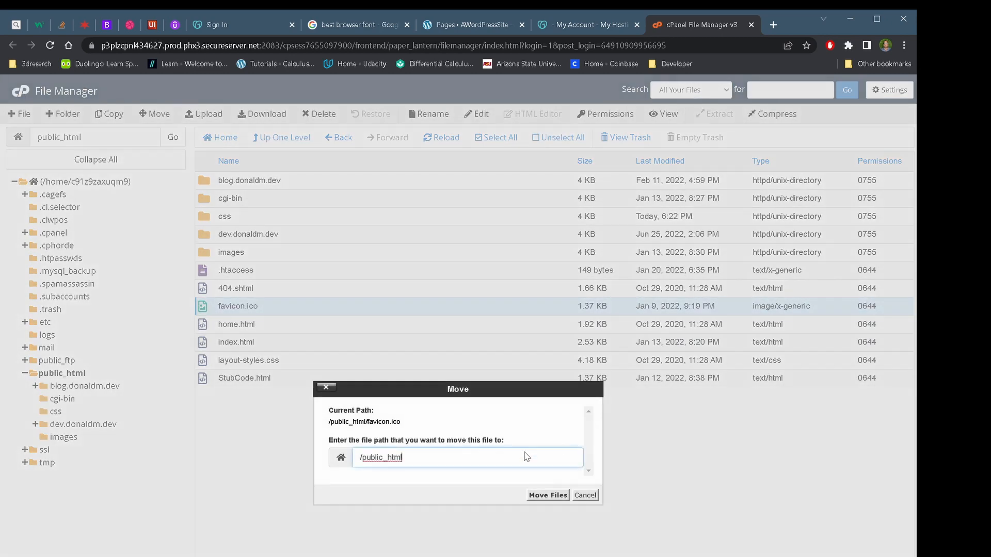
left_click(586, 495)
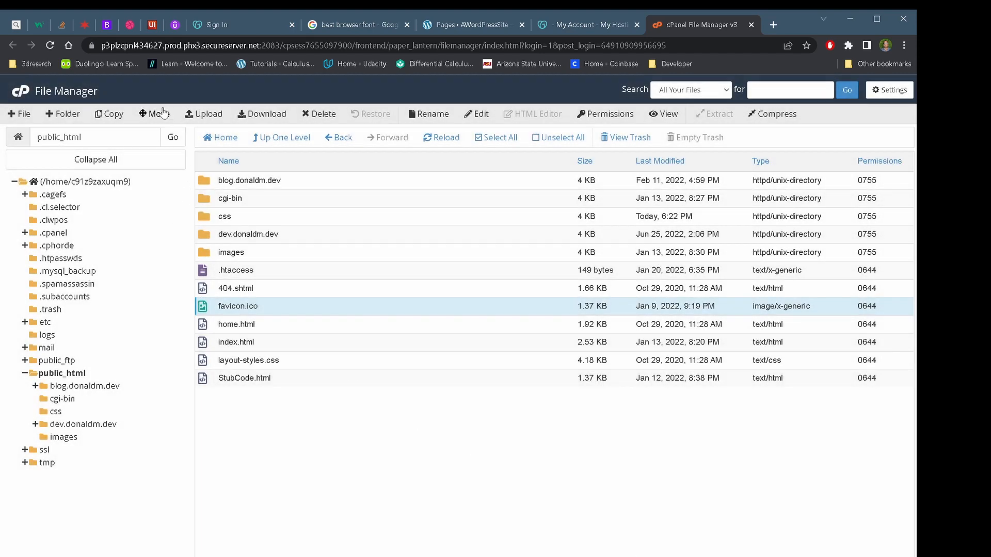
Step: Upload the archive 4.zip to public_html and return to the folder listing
left_click(204, 114)
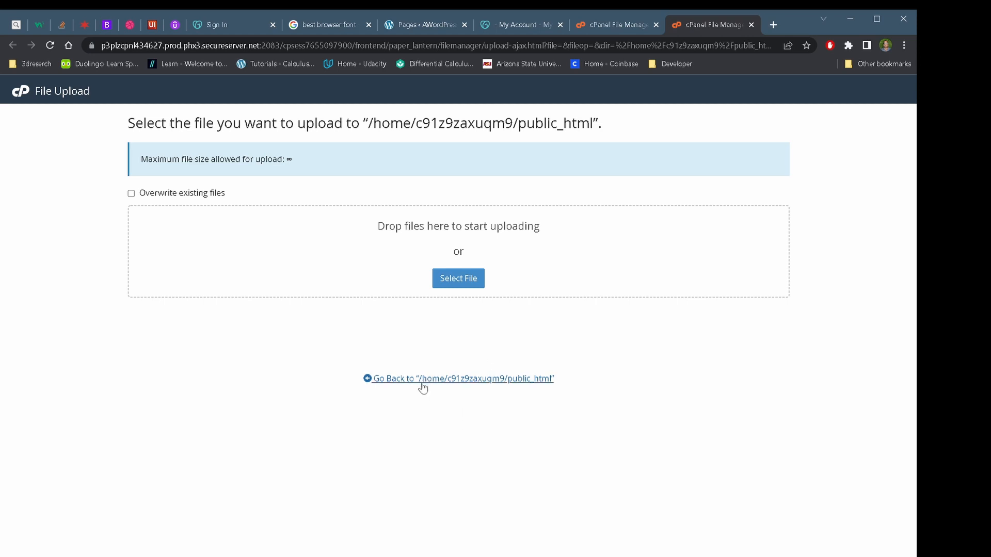
left_click(452, 280)
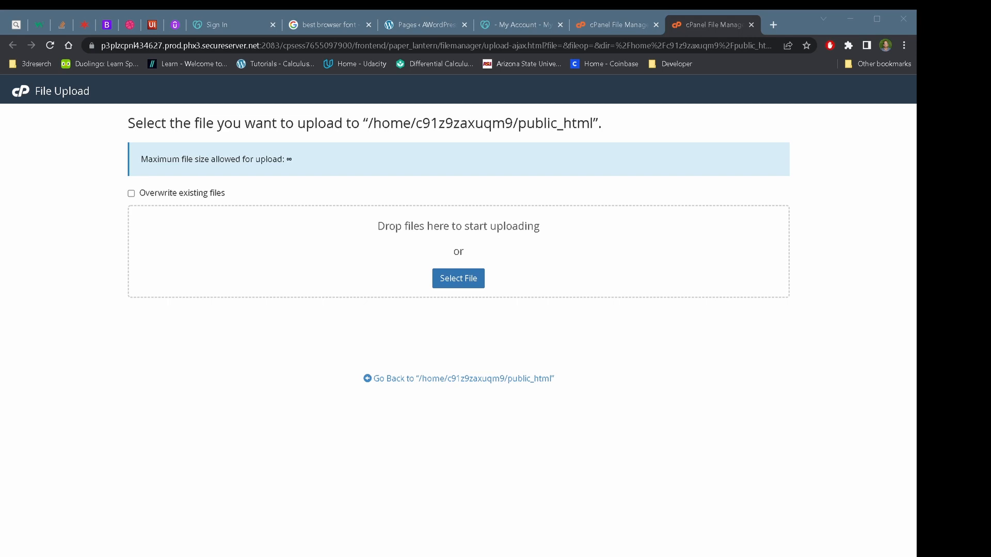
left_click(314, 513)
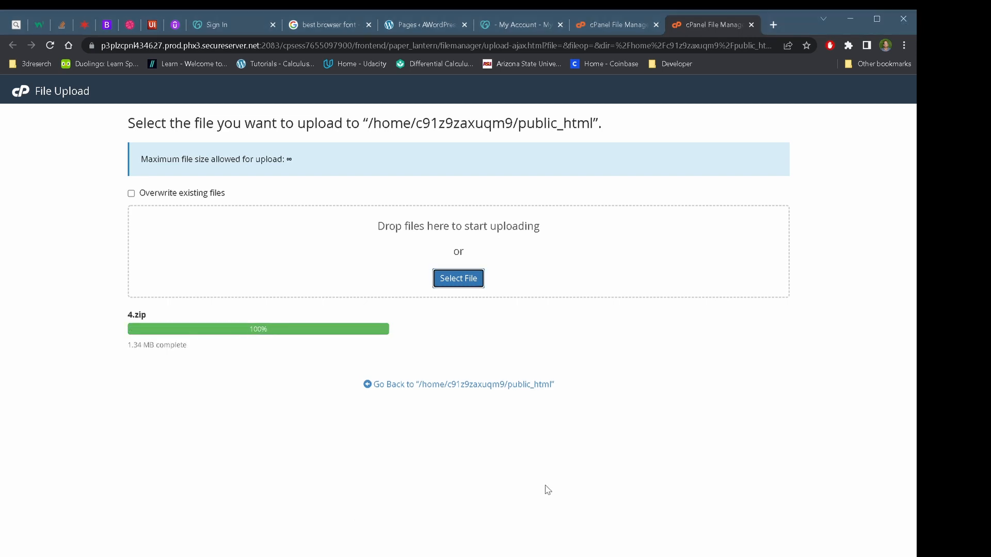
left_click(496, 384)
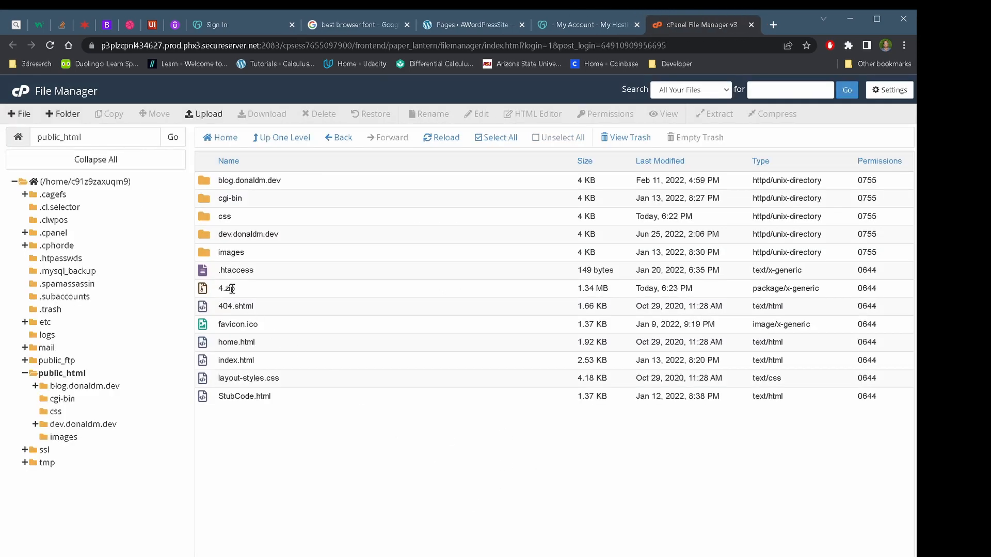
Step: View the file operations available for 4.zip, and dismiss them without choosing one
right_click(232, 288)
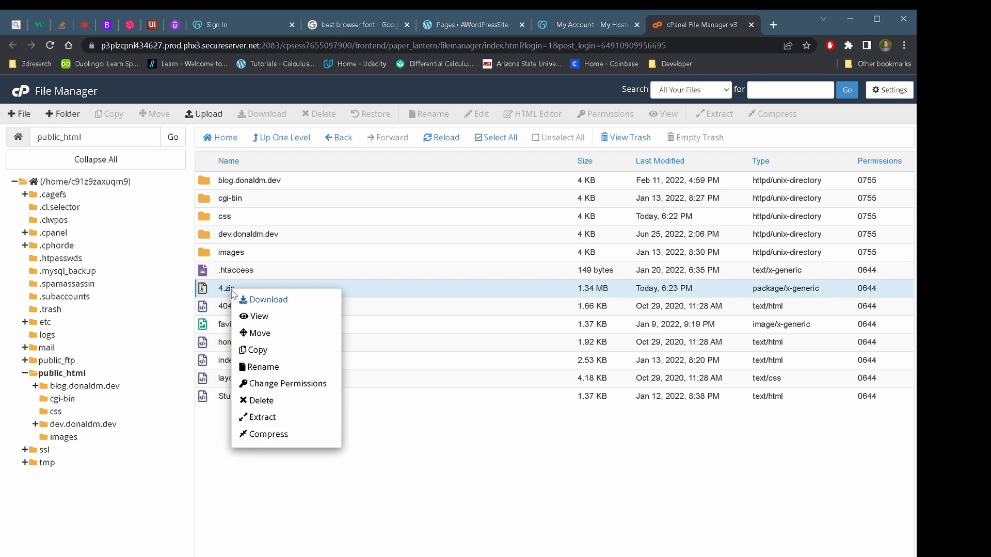
left_click(205, 520)
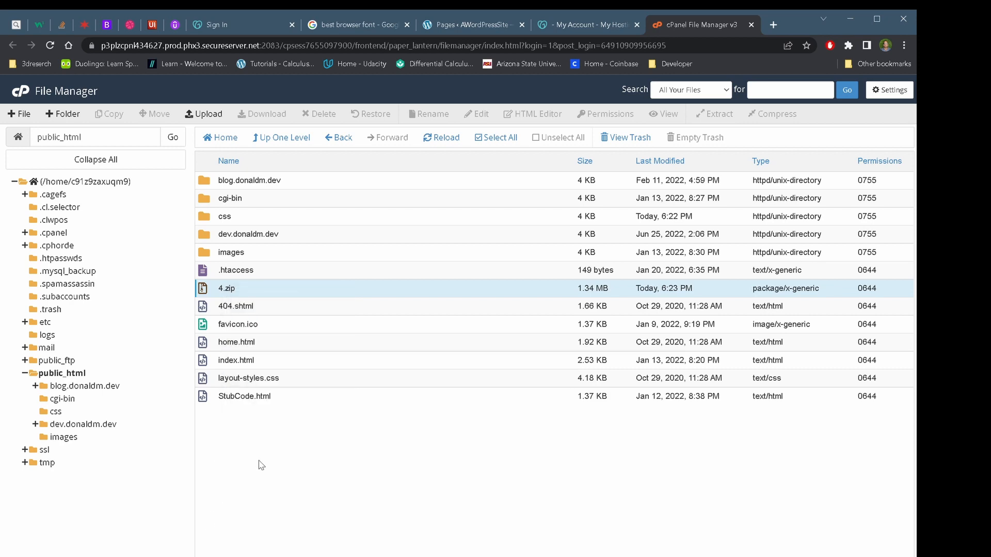
Step: Dismiss the new file form and create a folder named testingzip in public_html
left_click(20, 114)
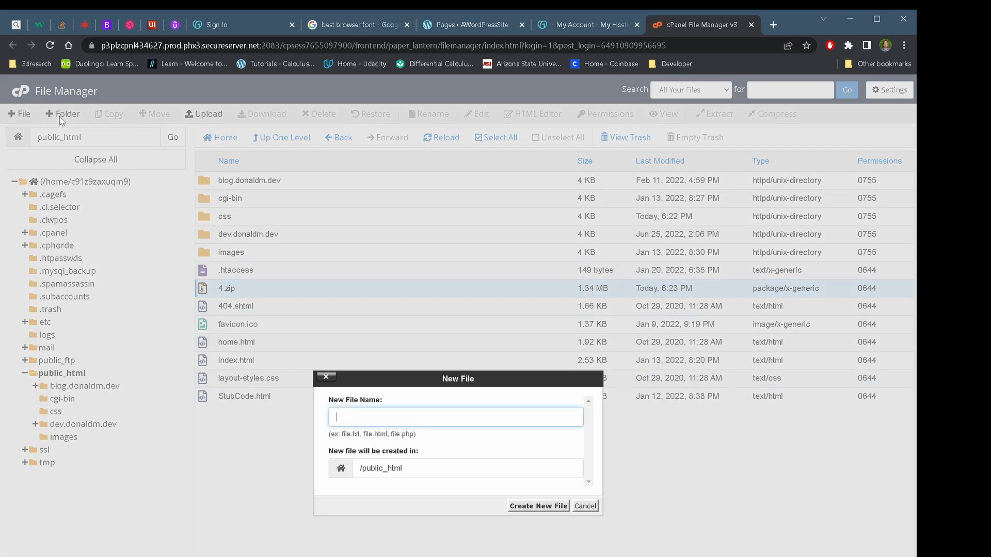
left_click(585, 506)
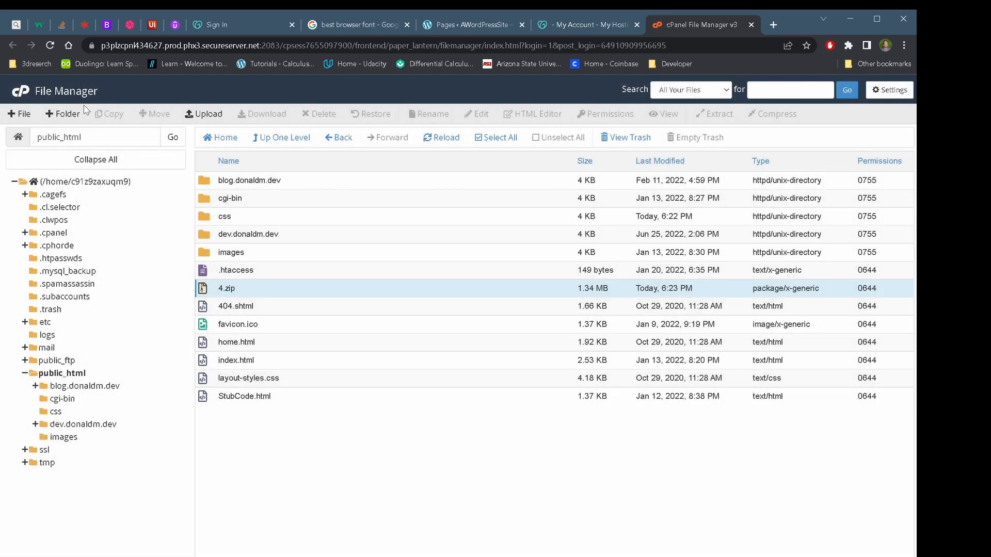
left_click(69, 119)
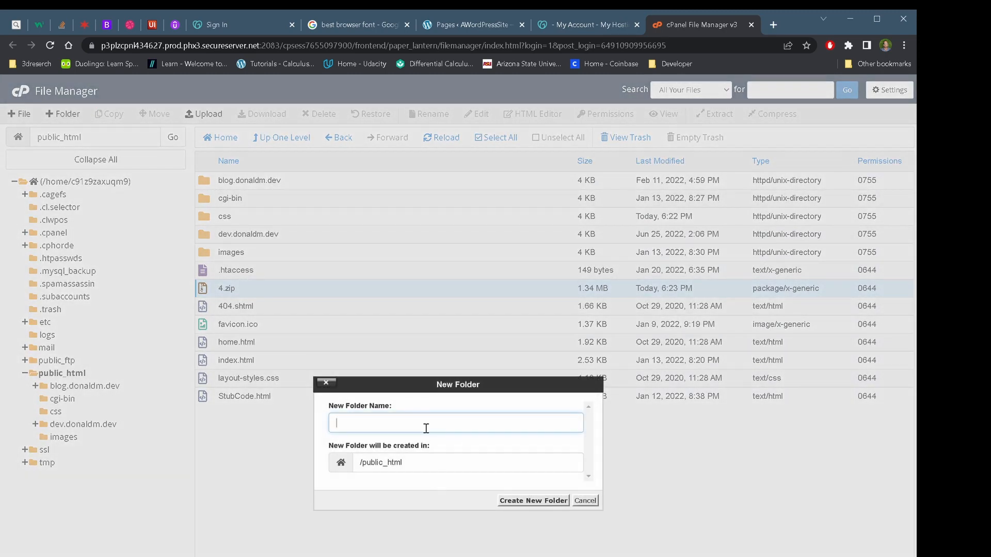
type("testingzip")
left_click(533, 501)
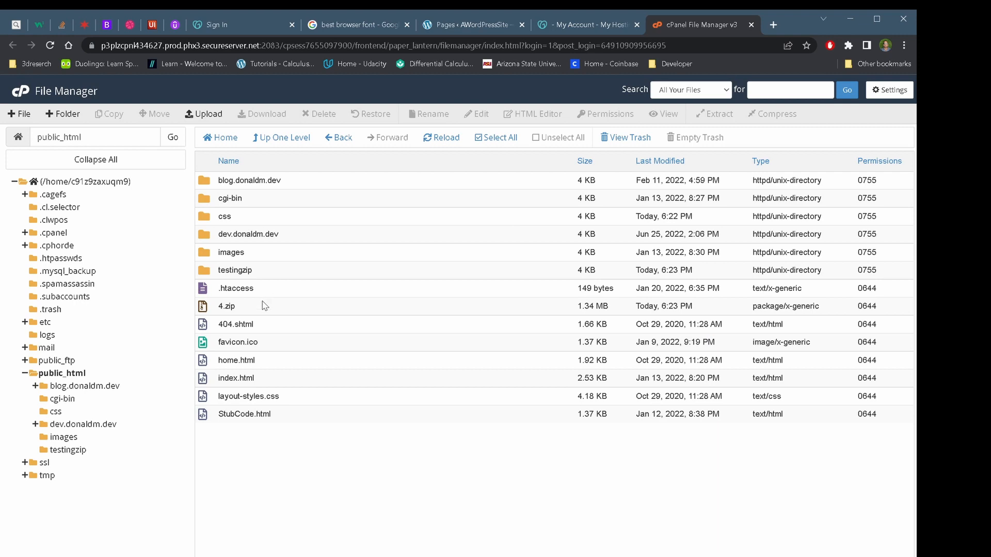
Step: Move 4.zip from public_html into the /public_html/testingzip folder
right_click(269, 308)
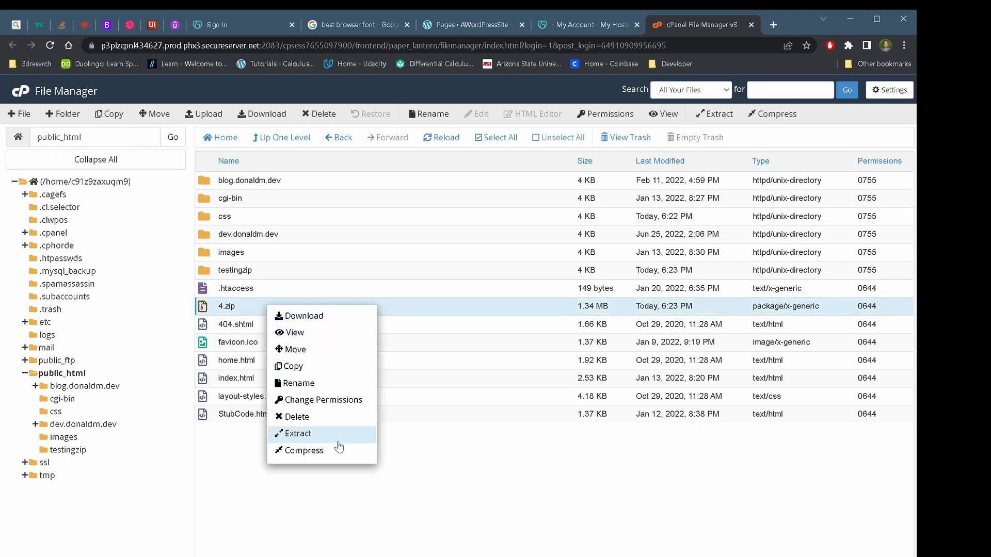
left_click(319, 355)
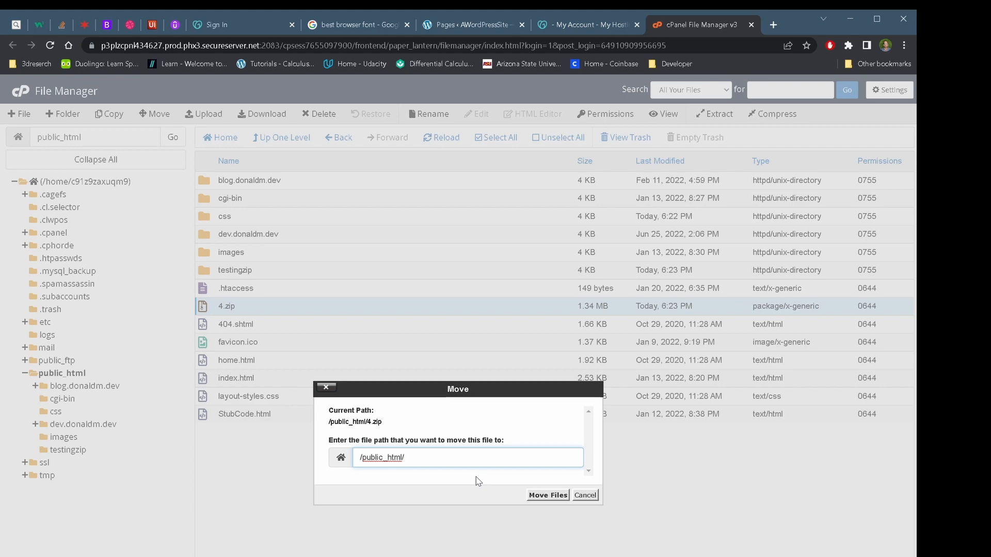
type("/testingzip")
left_click(548, 495)
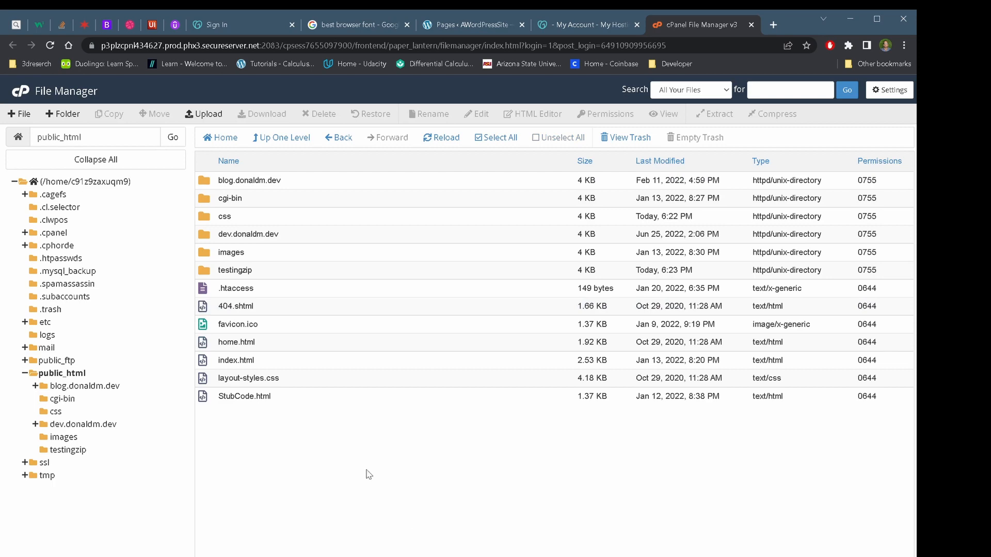
Step: Extract 4.zip inside the testingzip folder to /public_html/testingzip and close the extraction results
double_click(206, 271)
right_click(229, 183)
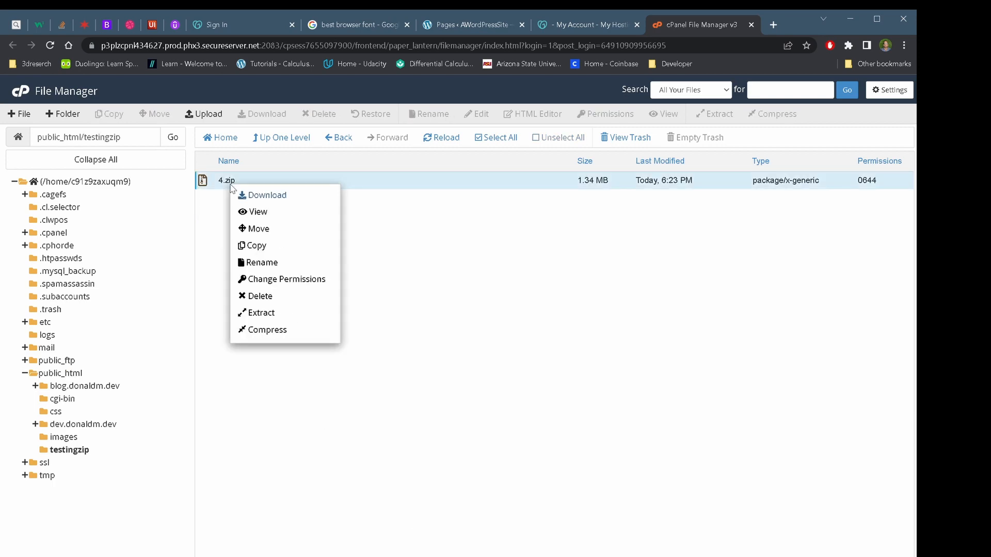
left_click(261, 314)
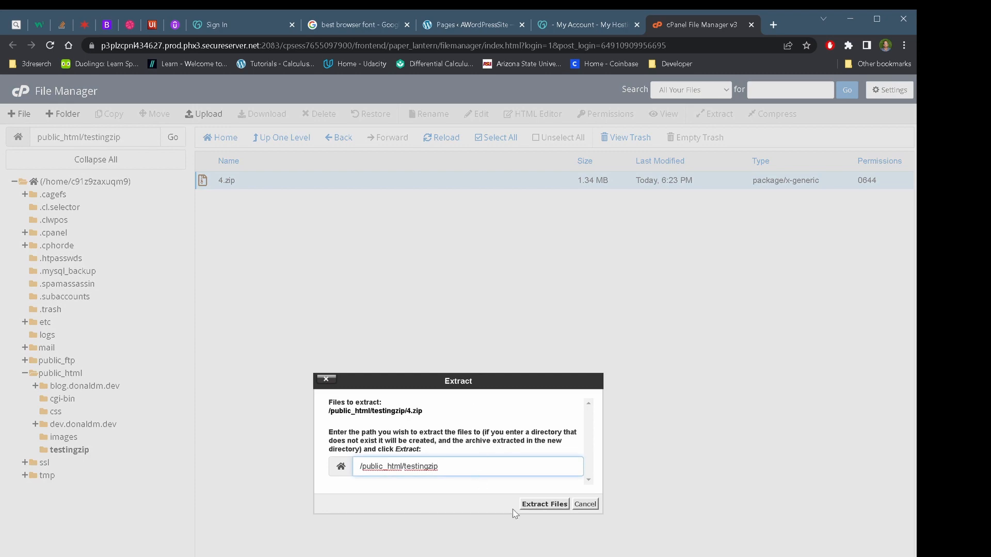
left_click(543, 505)
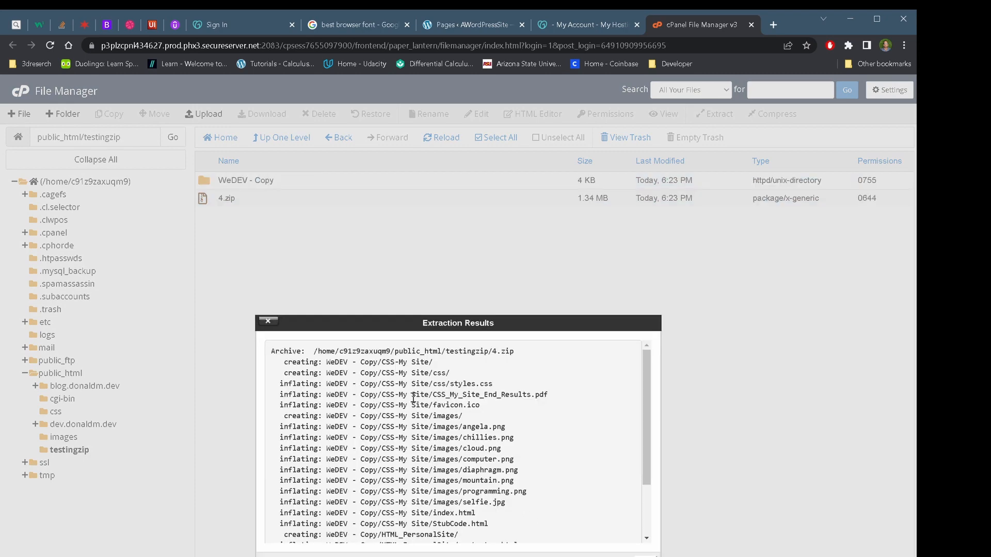
left_click(646, 556)
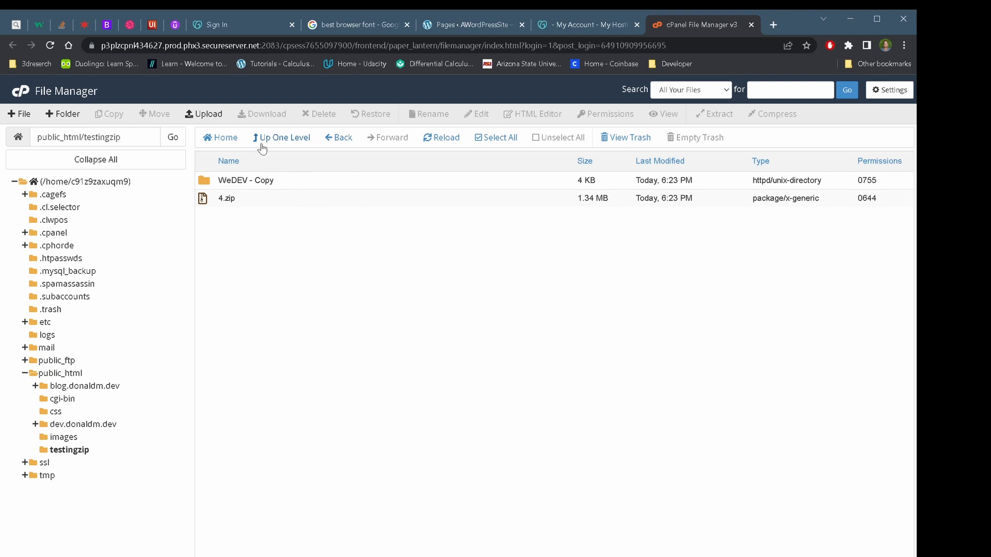
Step: Return to public_html and permanently delete the testingzip folder, skipping the trash
left_click(342, 142)
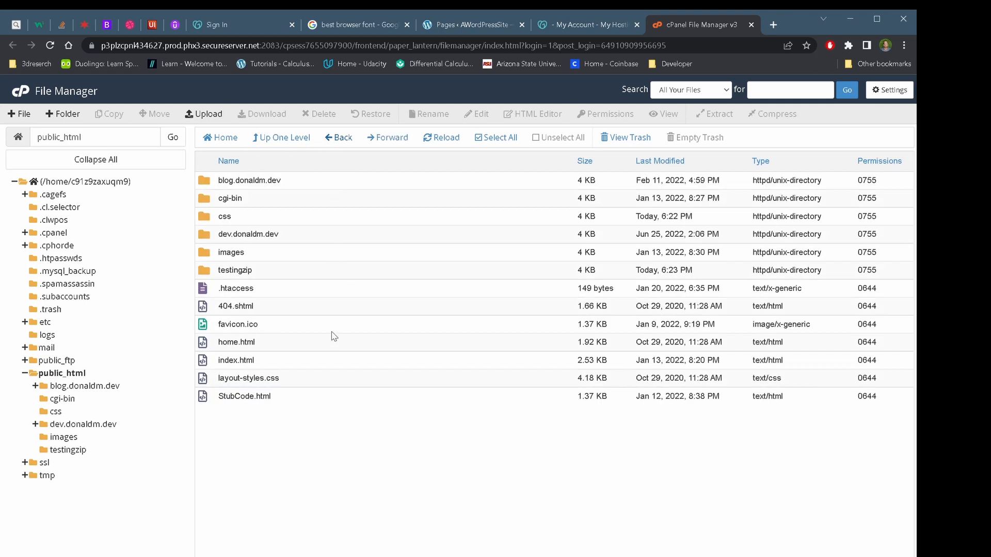
right_click(266, 274)
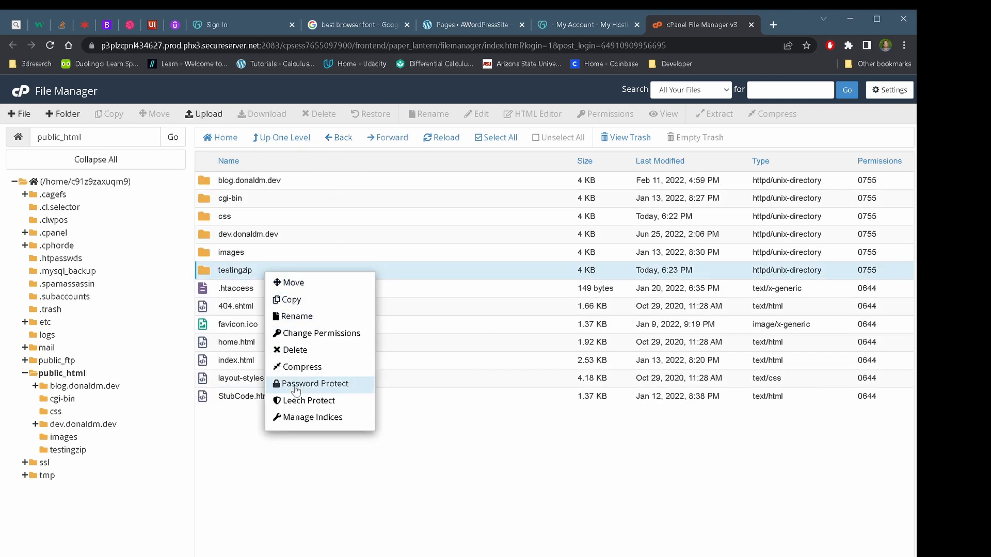
left_click(309, 352)
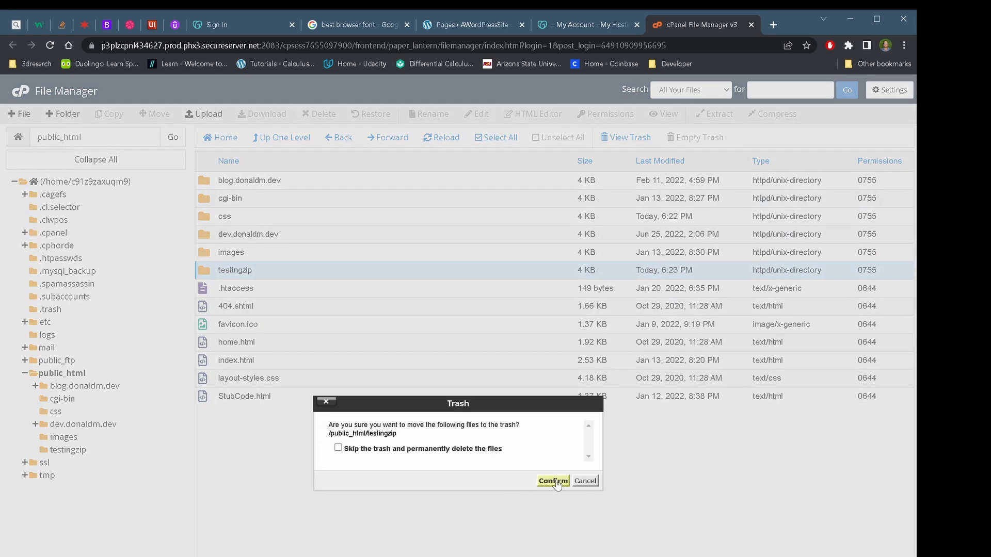
left_click(338, 448)
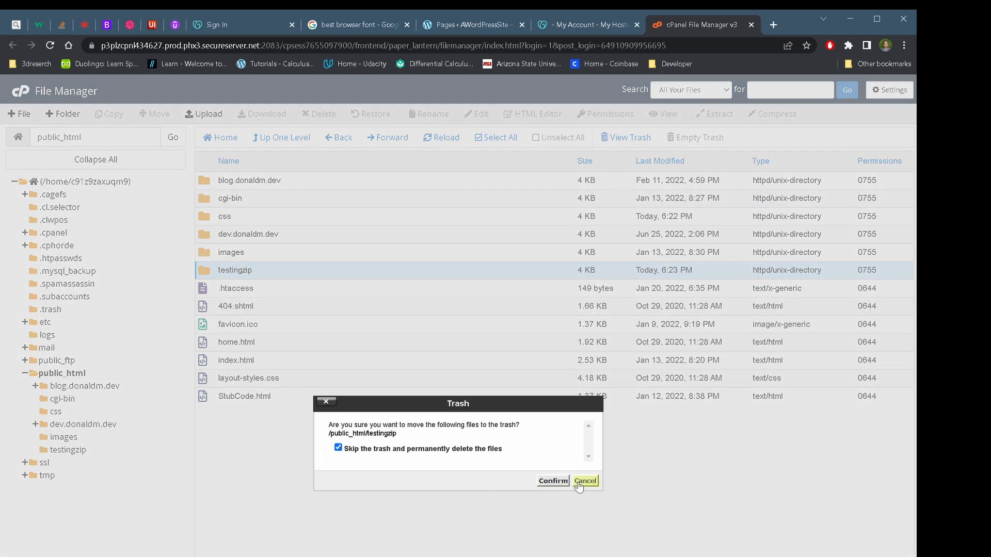
left_click(553, 481)
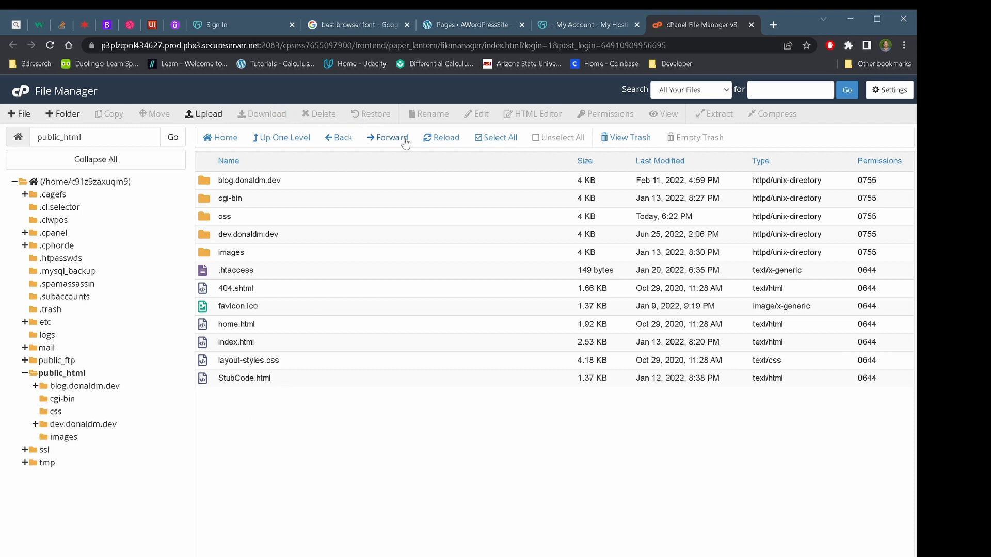
Step: Select .htaccess and save the File Manager preferences with Show Hidden Files (dotfiles) enabled, reopening them once for a look
left_click(352, 275)
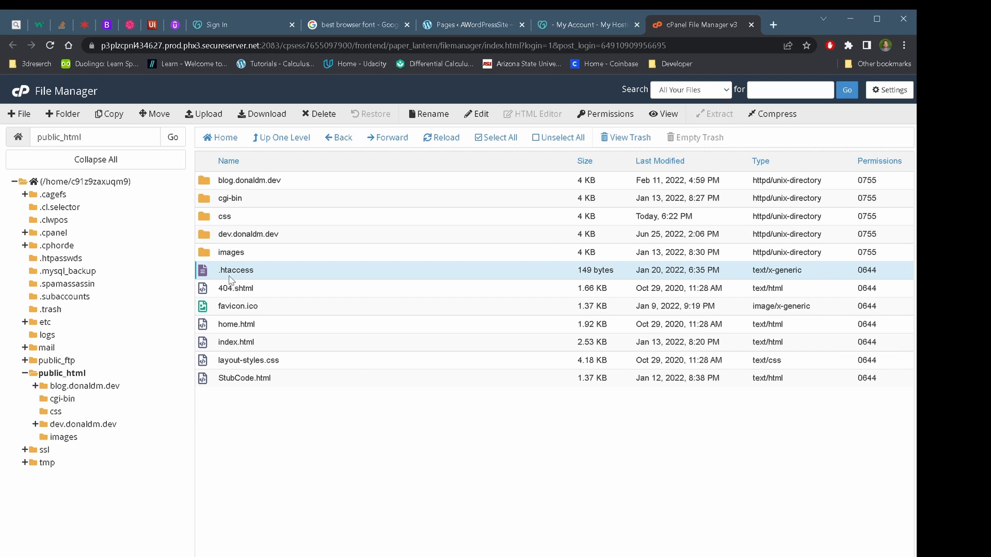
left_click(887, 90)
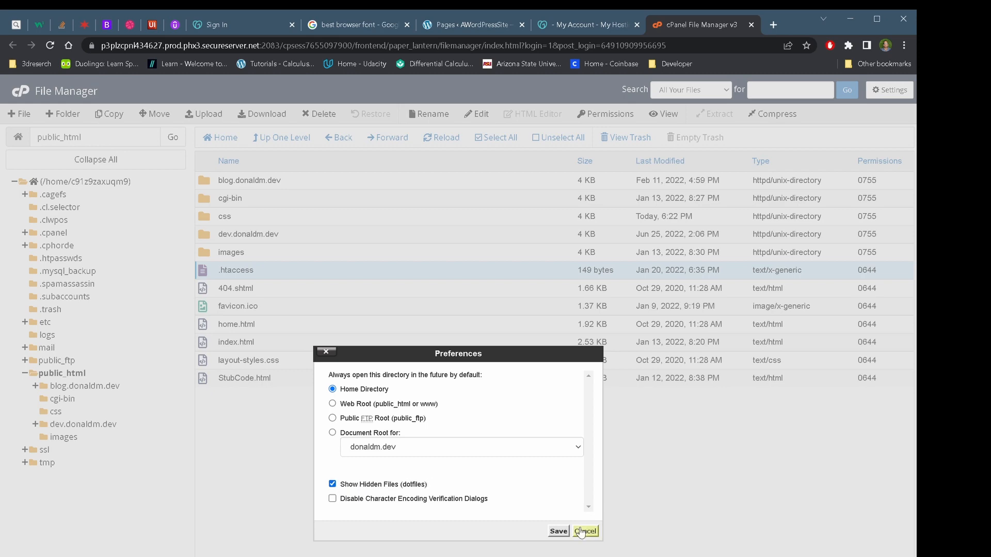
left_click(559, 532)
left_click(890, 92)
left_click(585, 531)
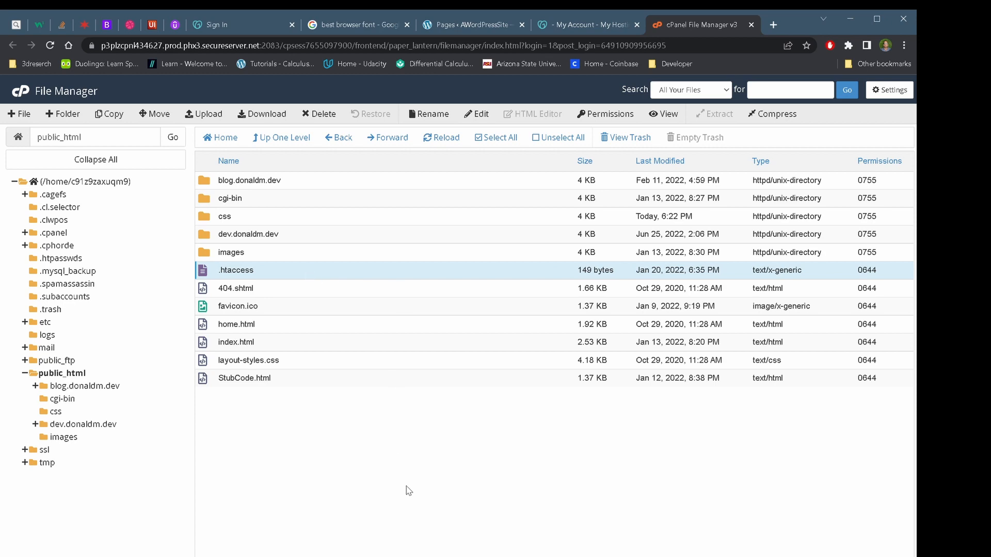
Step: Switch to the GoDaddy hosting dashboard, generate a new password in the account password form, and close the form without saving
left_click(587, 24)
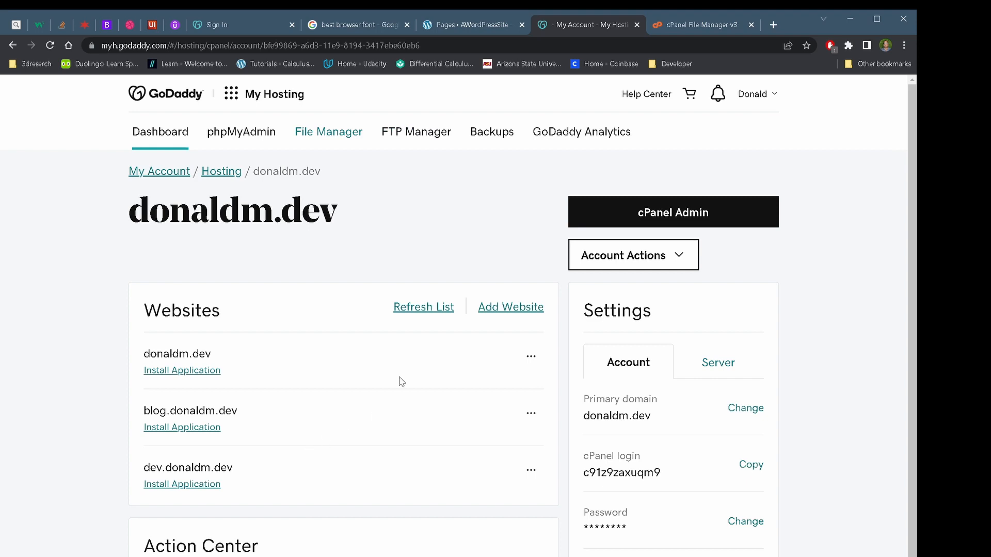
scroll(415, 351, "down", 1)
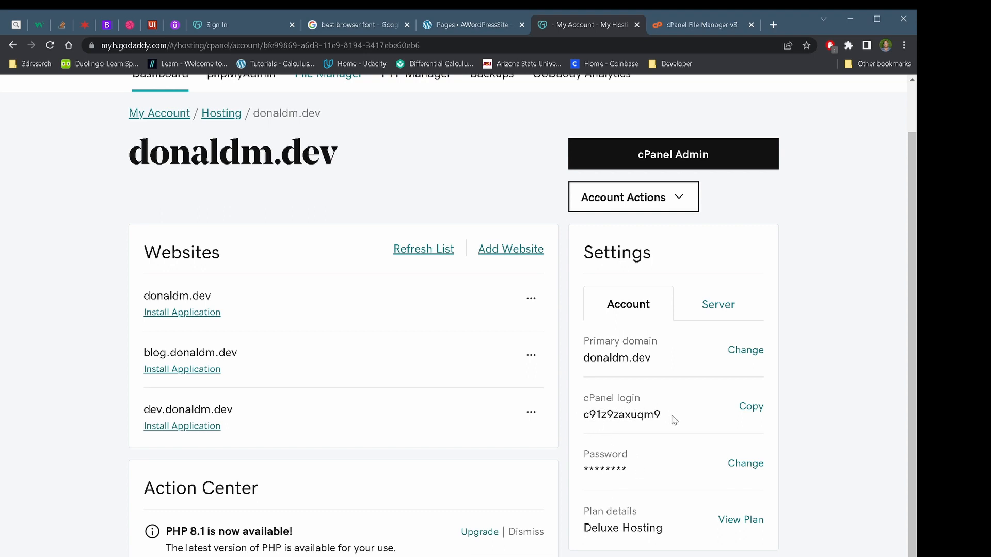
left_click(737, 467)
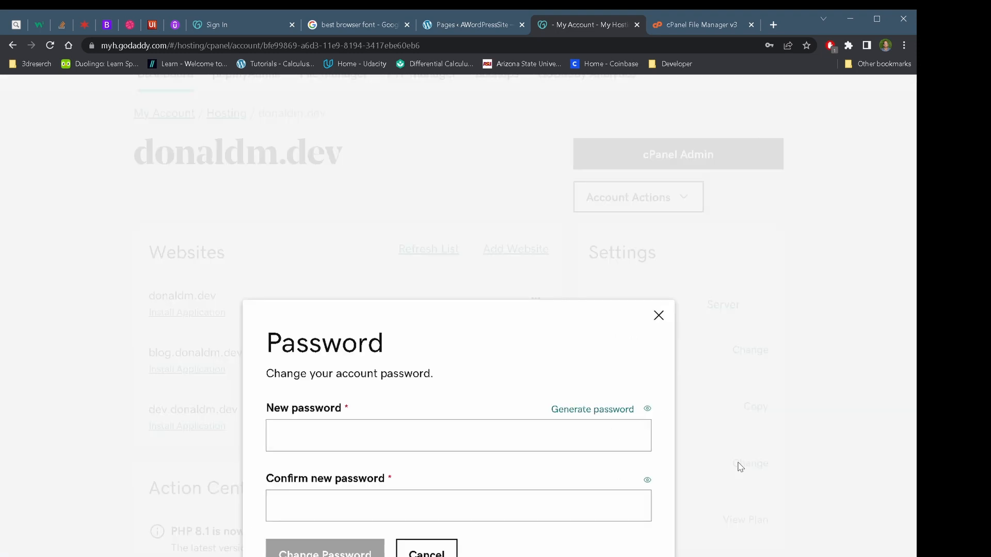
left_click(573, 413)
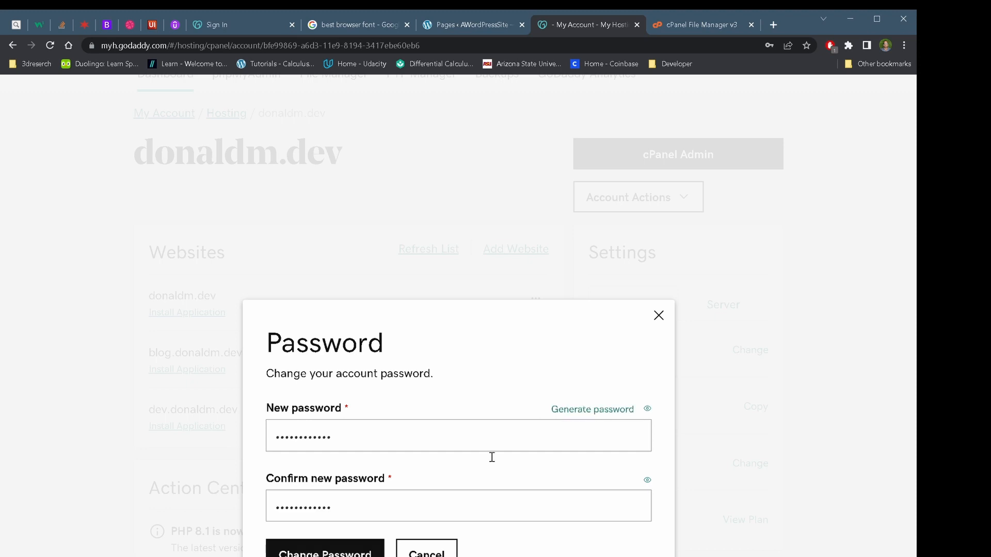
left_click(657, 323)
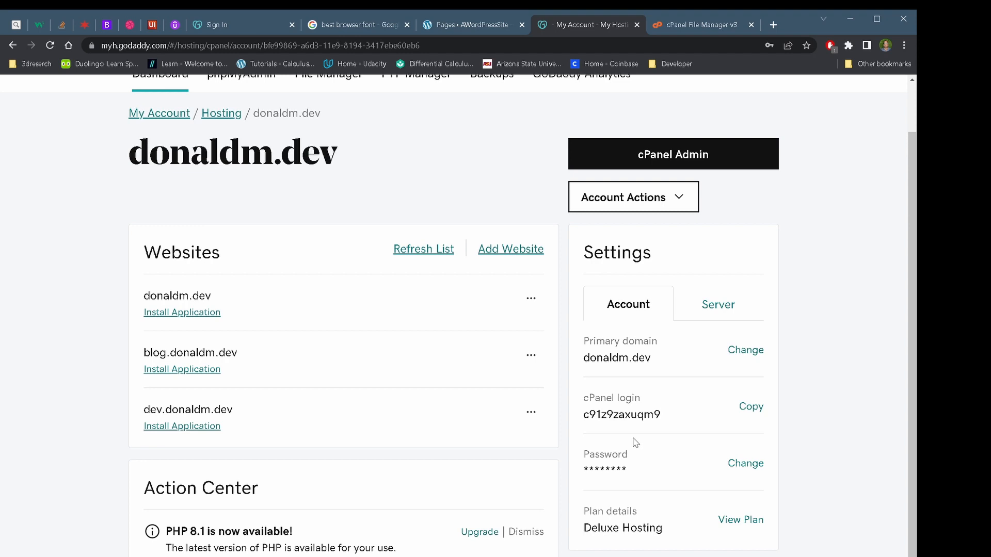
Step: Reopen the account password form from the Account settings and close it without entering a new password
scroll(373, 389, "up", 1)
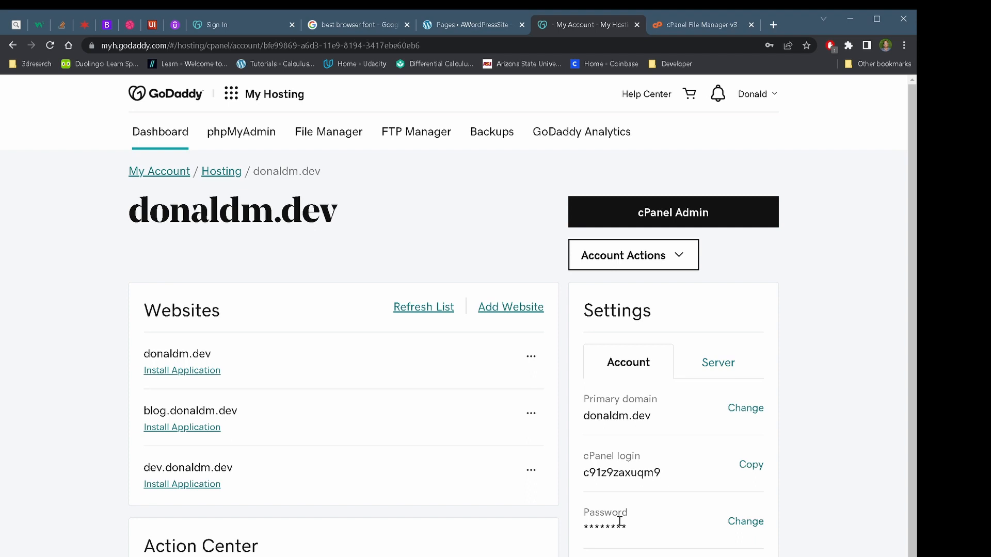
left_click(751, 522)
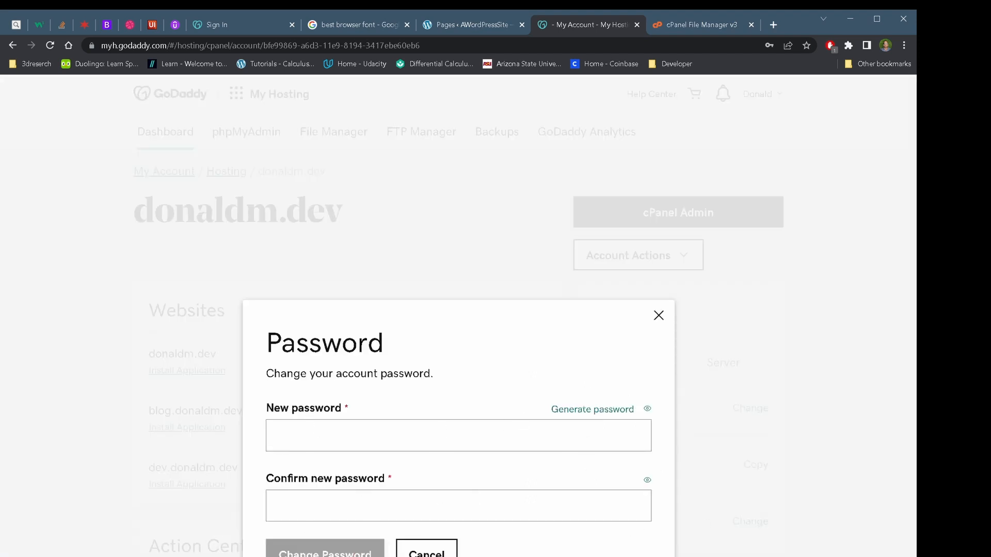
left_click(659, 315)
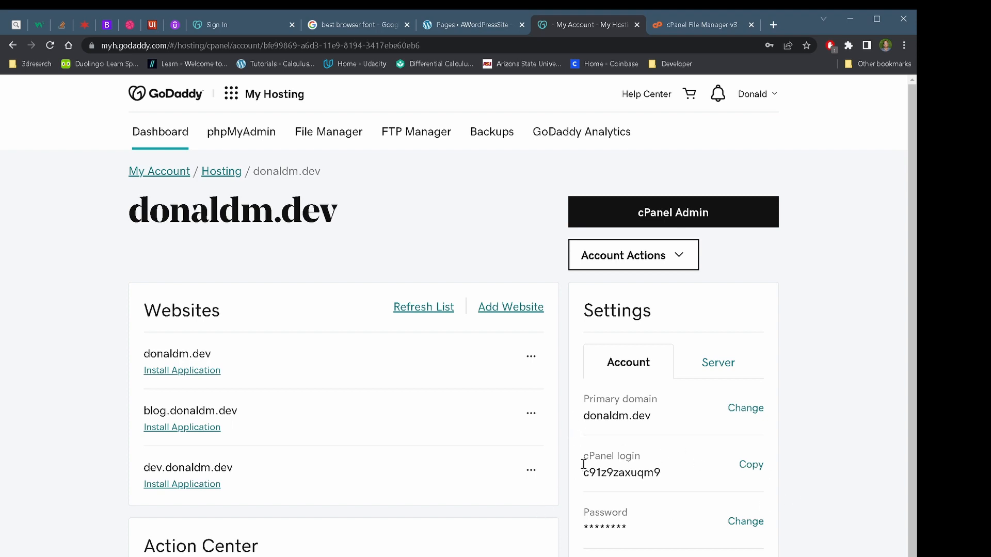
Step: View the PHP versions offered in the Server settings and close the version choice without selecting one
left_click(725, 356)
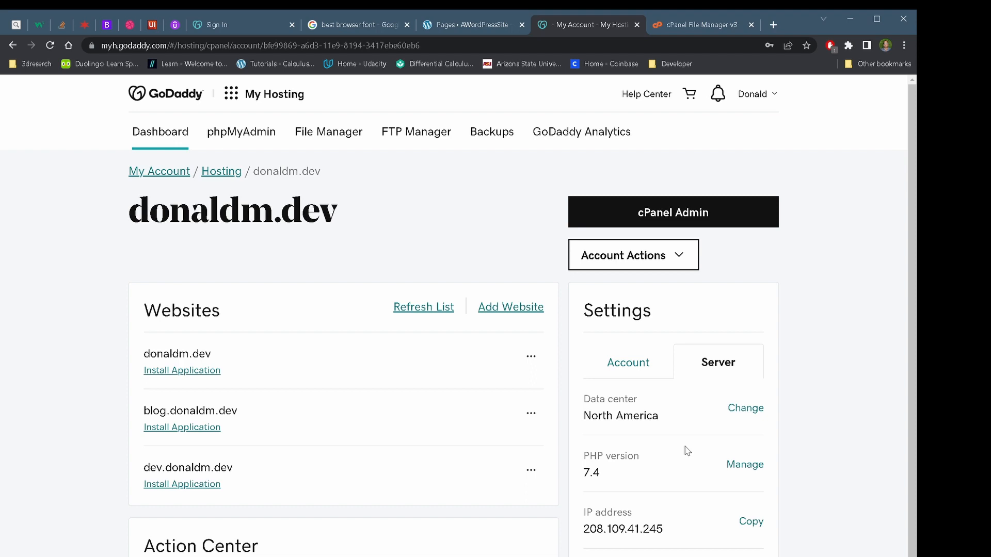
left_click(744, 466)
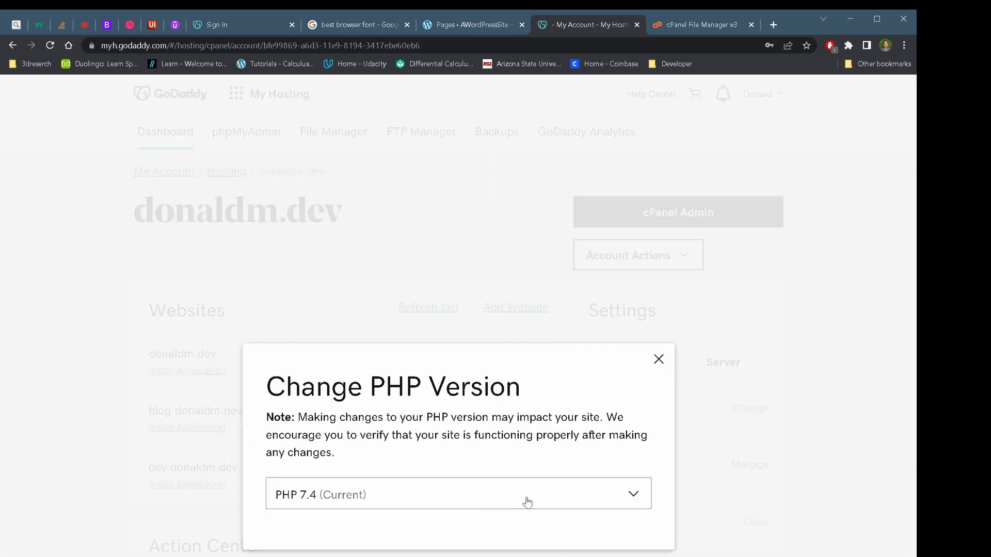
left_click(527, 503)
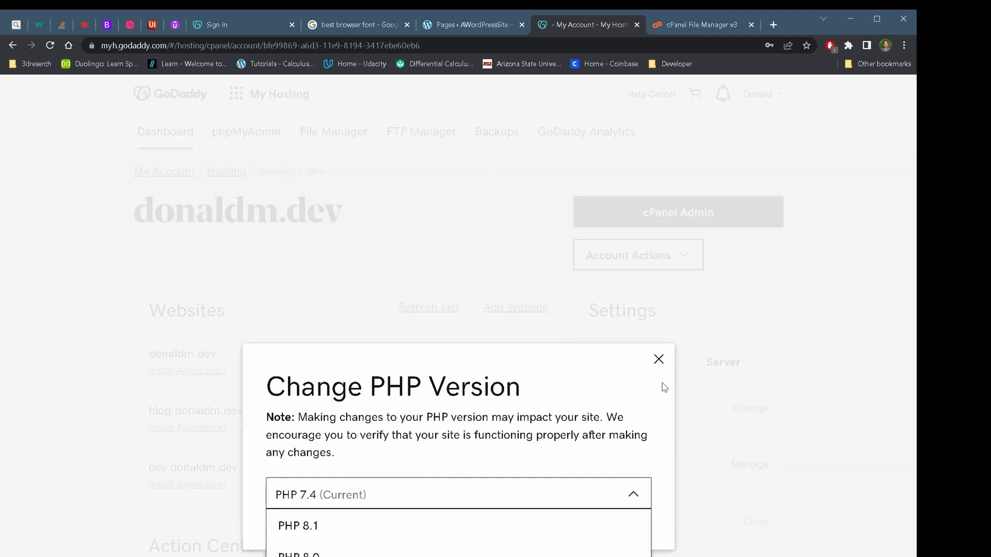
left_click(659, 359)
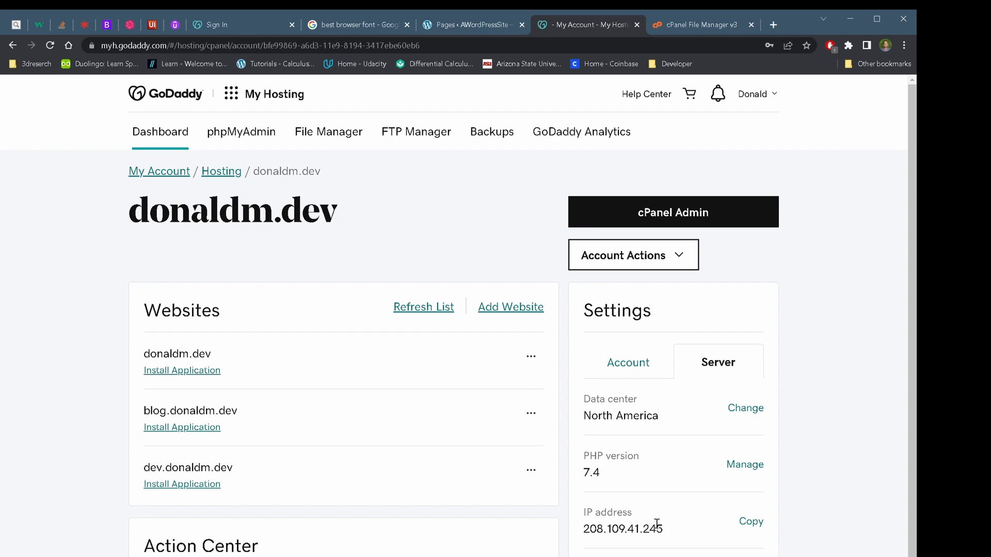
Step: View the SSH access setup in the Server settings, close it without enabling SSH, and return to the Account settings
scroll(656, 527, "down", 3)
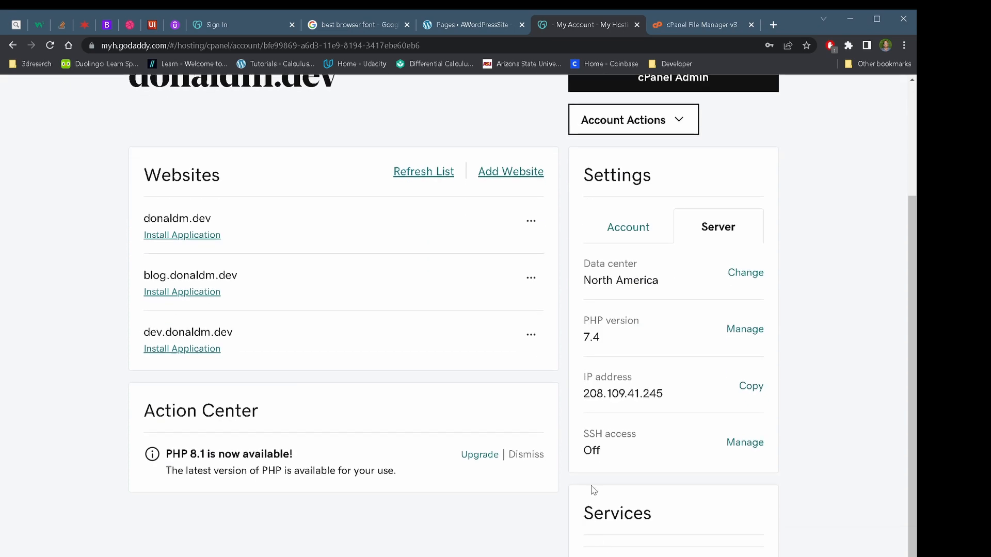
left_click(747, 443)
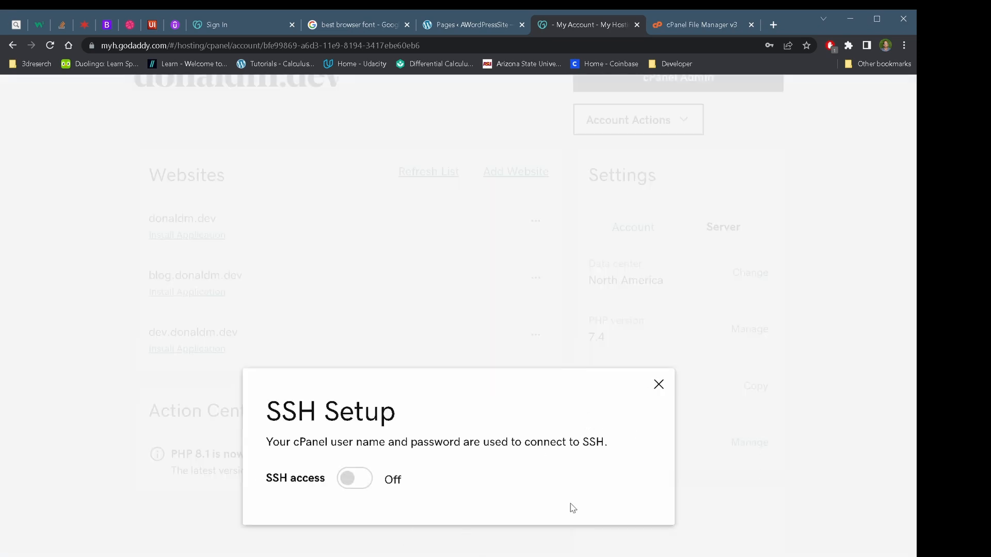
left_click(658, 385)
scroll(657, 388, "up", 3)
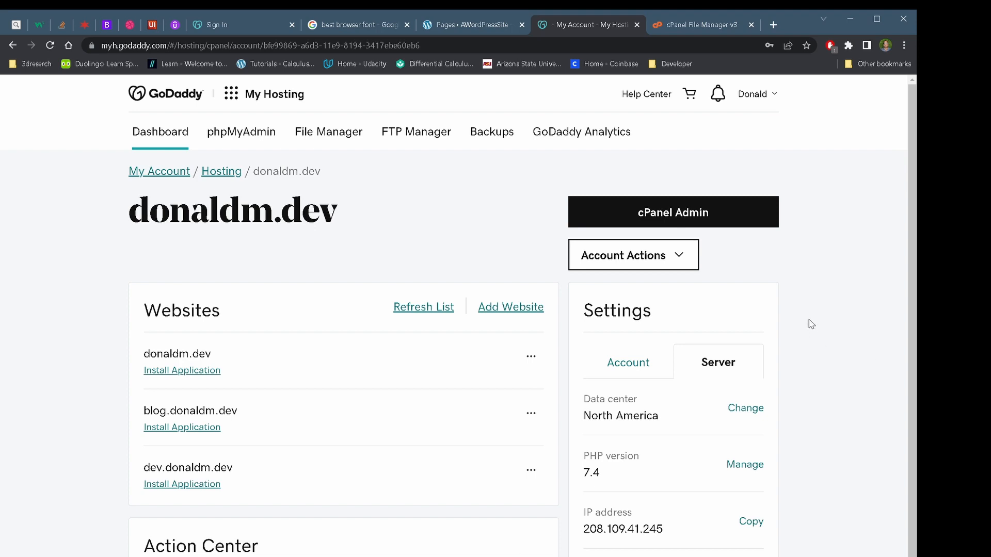
left_click(640, 361)
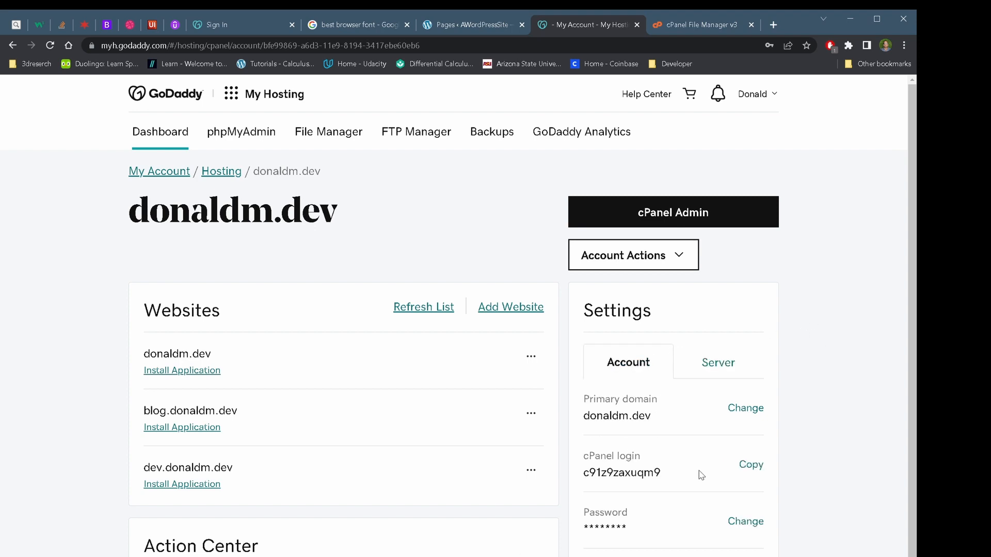
Step: Review the Server settings for data center, PHP version, IP address and SSH access, along with the Action Center
left_click(710, 368)
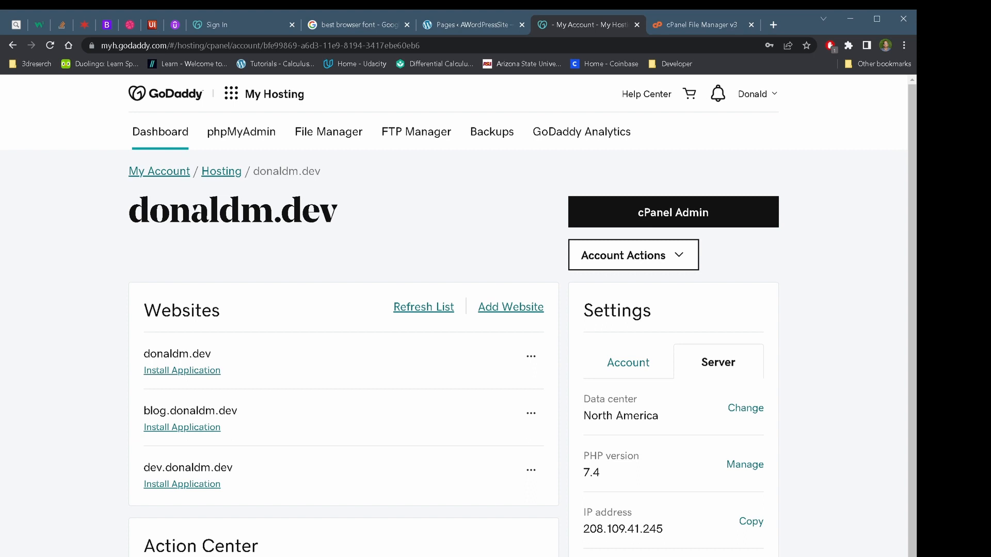
scroll(454, 310, "down", 2)
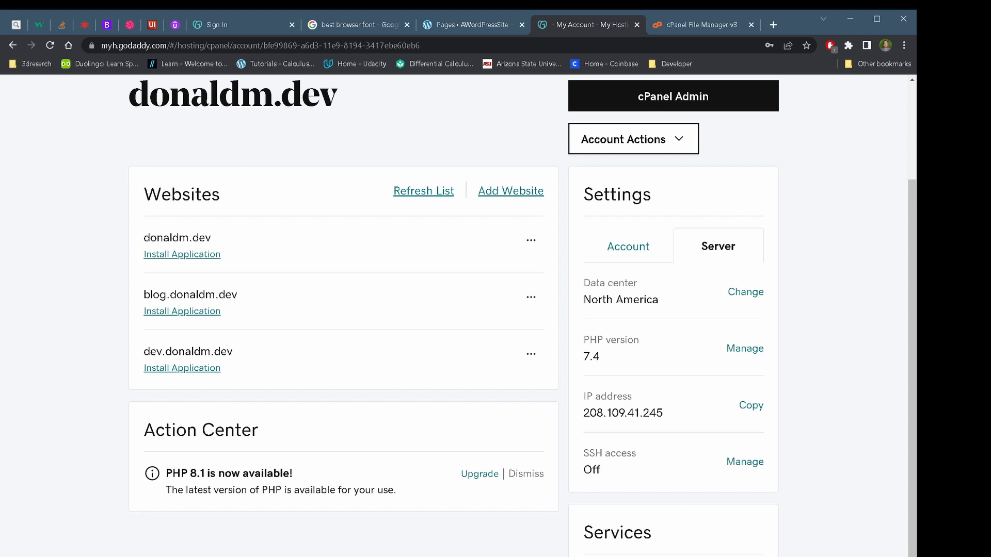
scroll(517, 309, "up", 2)
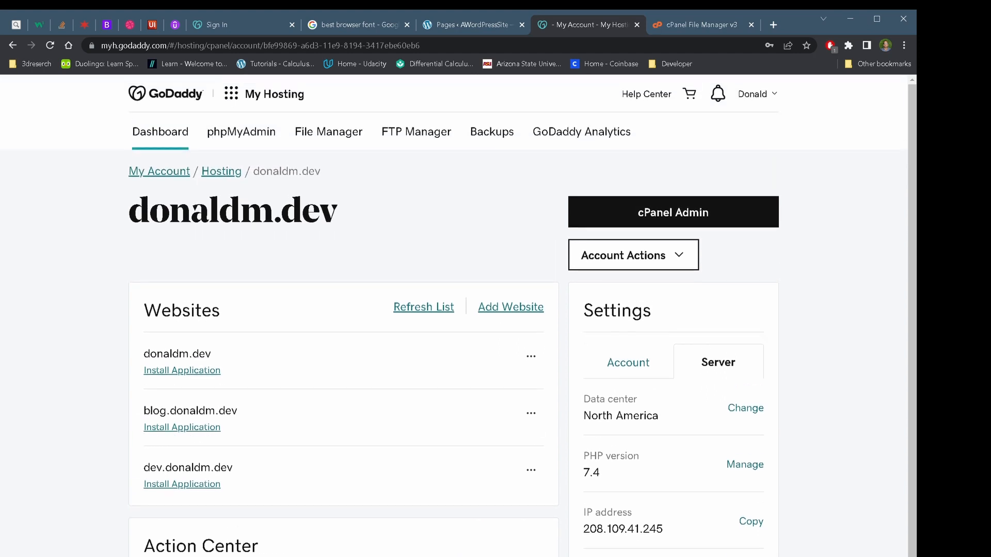
scroll(135, 514, "down", 1)
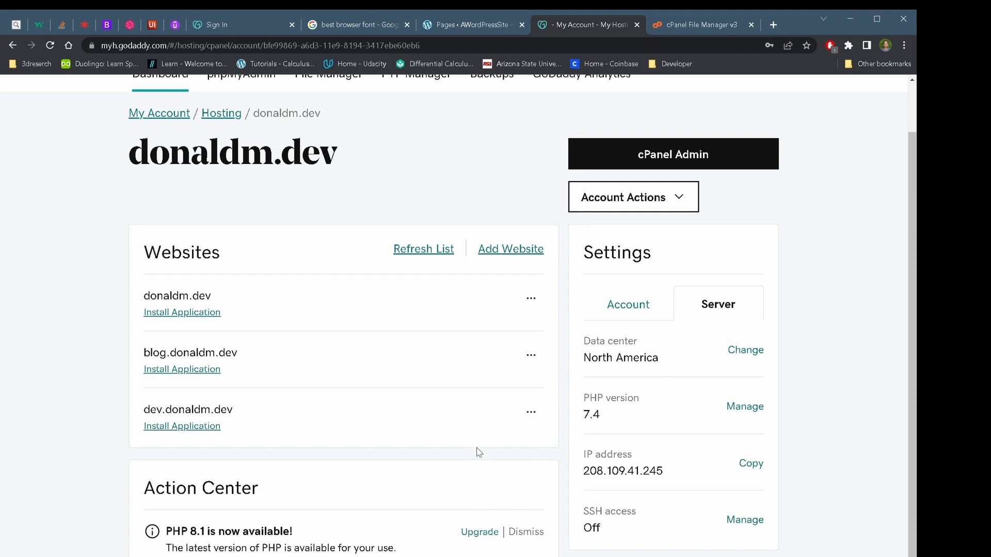
scroll(479, 452, "up", 2)
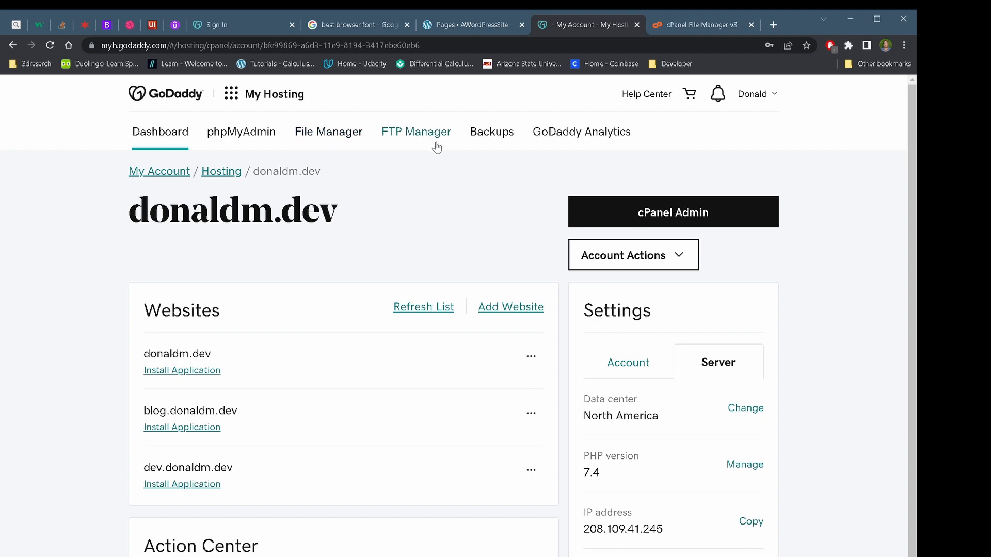
Step: Open the FTP Manager, view the Add FTP Account form and its directory field, and close the page without creating an account
left_click(416, 144)
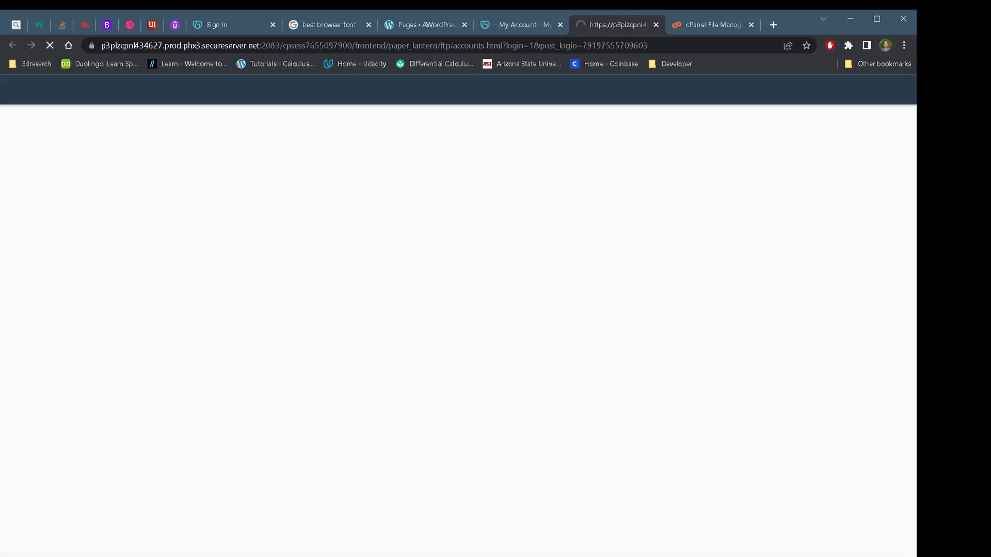
scroll(337, 554, "down", 1)
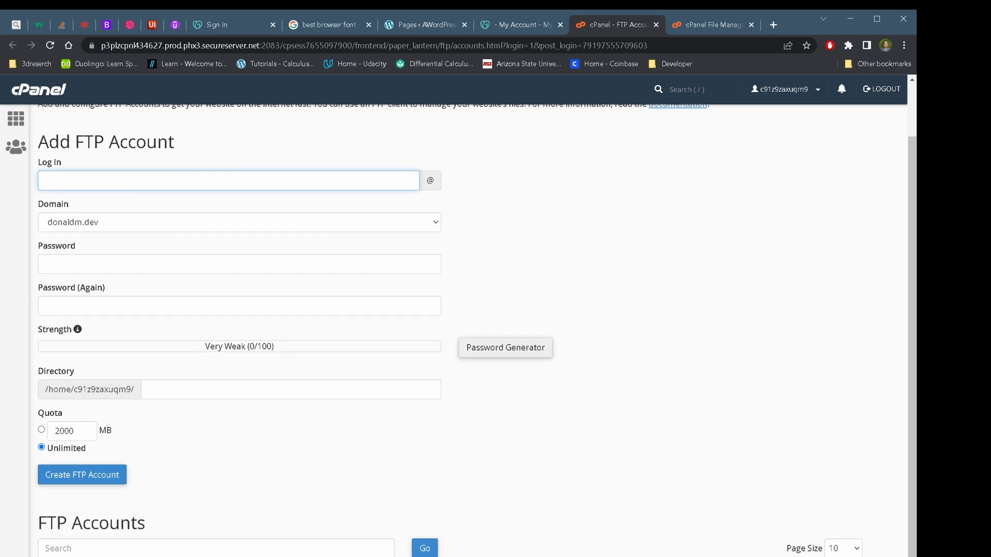
scroll(338, 554, "up", 1)
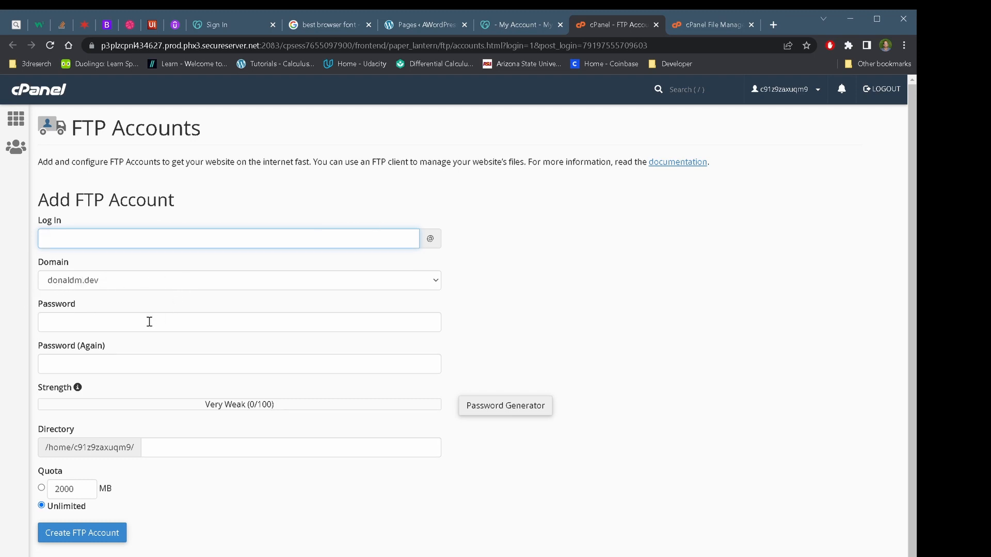
left_click(187, 452)
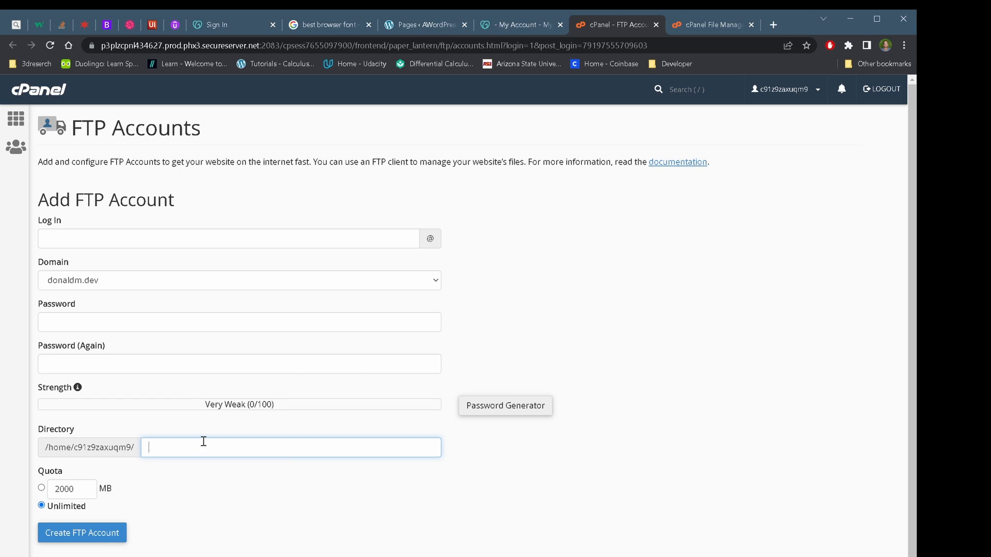
scroll(321, 552, "down", 2)
scroll(321, 549, "up", 2)
left_click(655, 25)
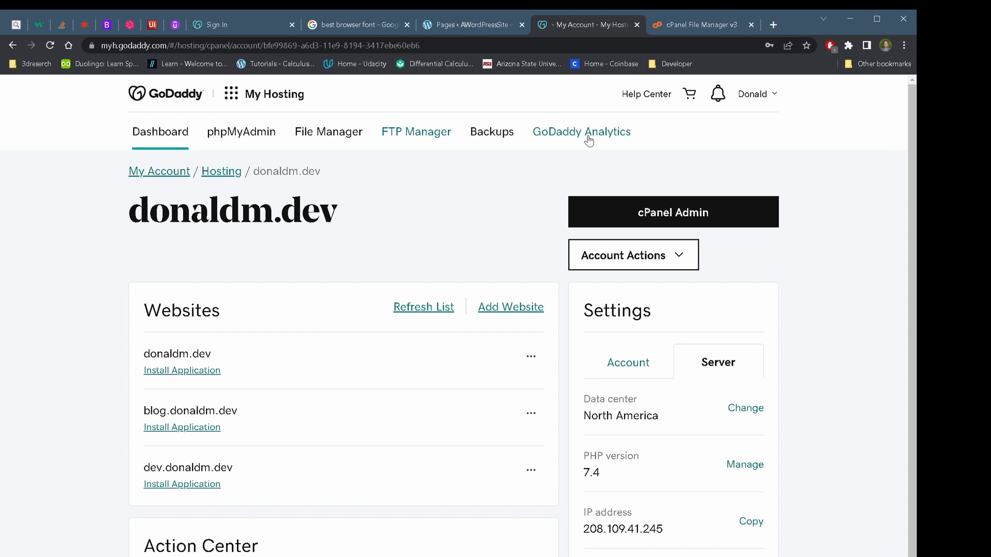
Step: Visit the Backups page and, back on the dashboard, view the Account Actions options without choosing one
left_click(487, 134)
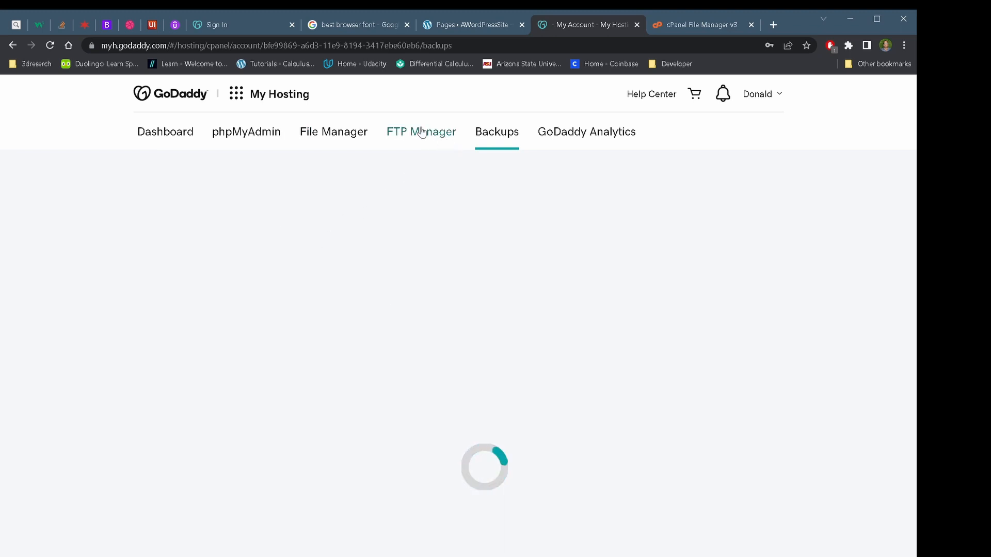
left_click(150, 133)
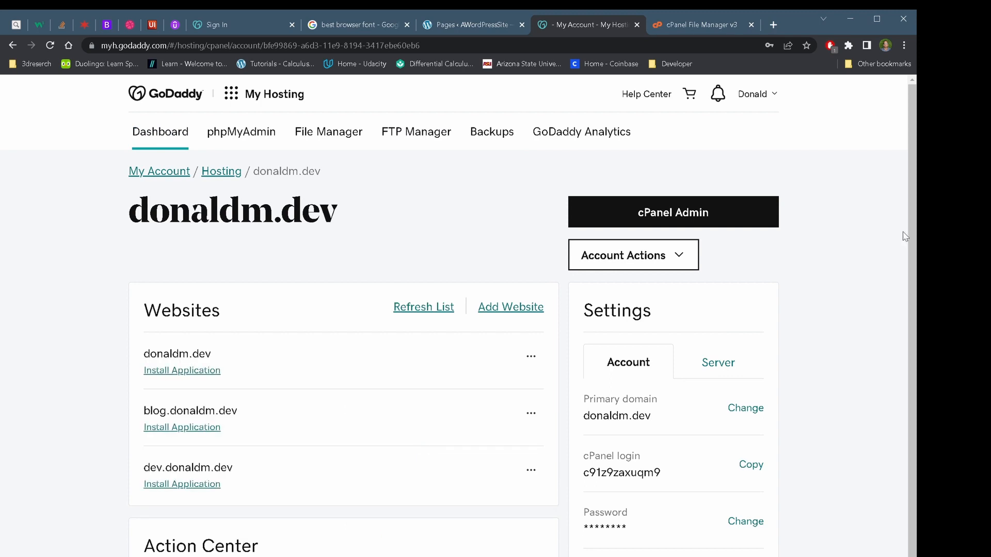
left_click(682, 249)
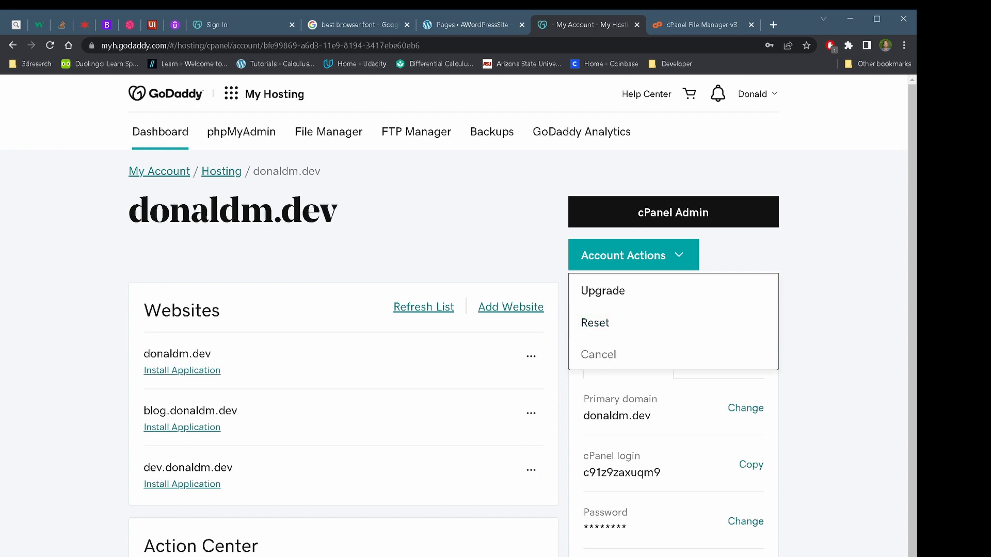
key("Escape")
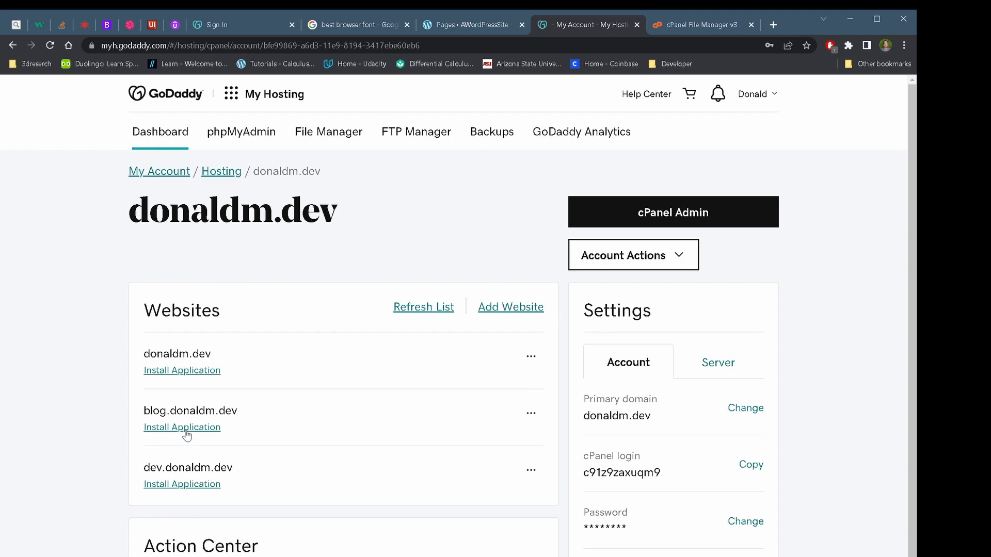
Step: Look over the dashboard's websites and account sections, and dismiss the cPanel rating survey without answering it
scroll(516, 310, "down", 3)
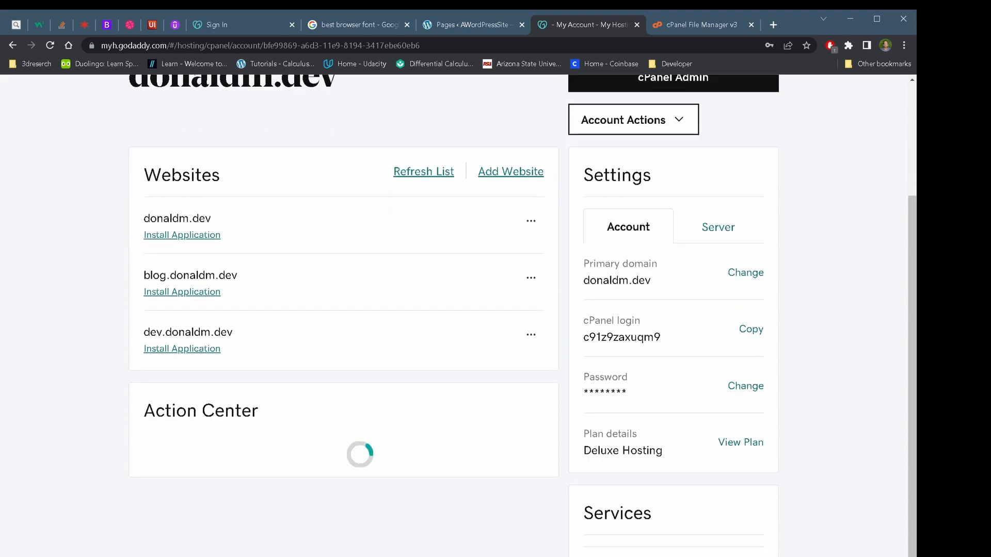
scroll(516, 310, "up", 3)
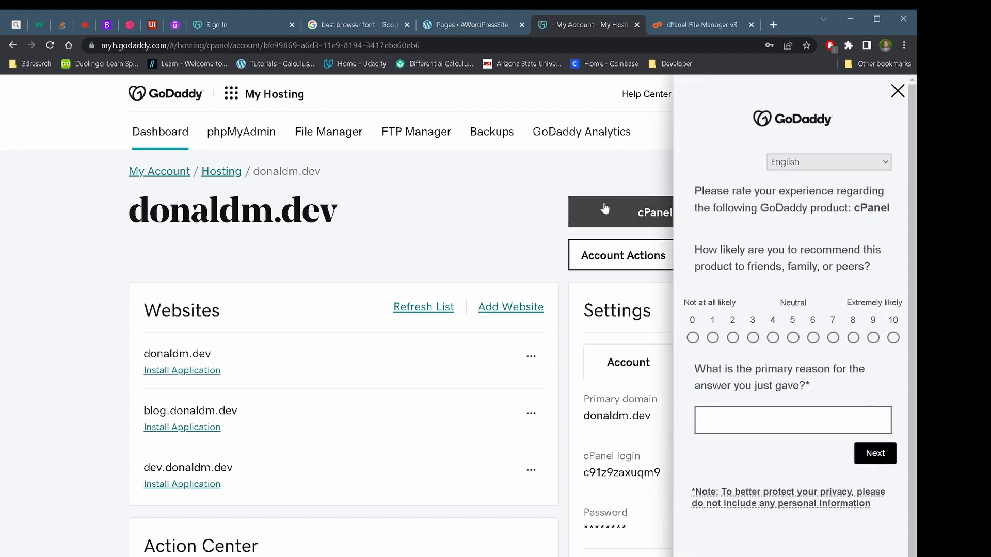
left_click(897, 93)
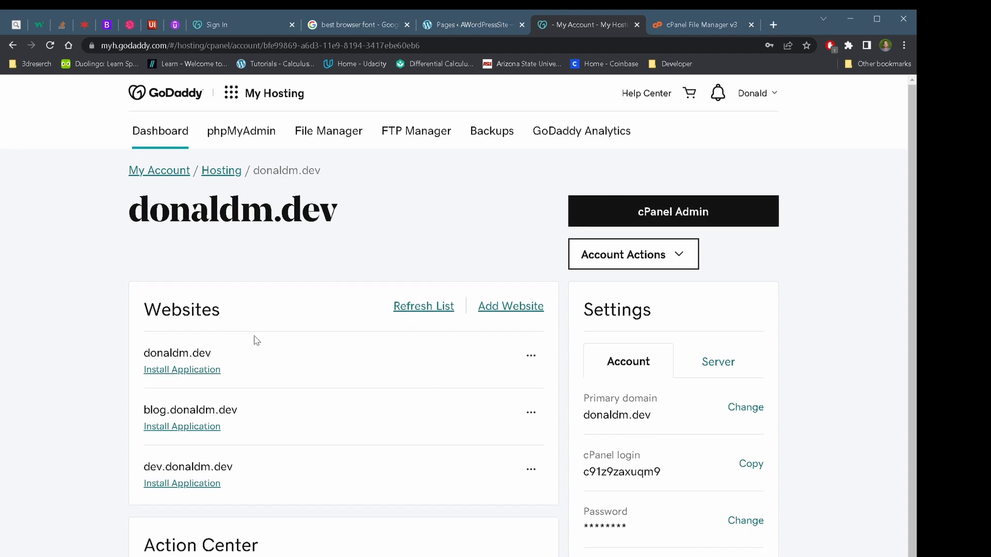
scroll(256, 348, "down", 3)
scroll(258, 358, "up", 3)
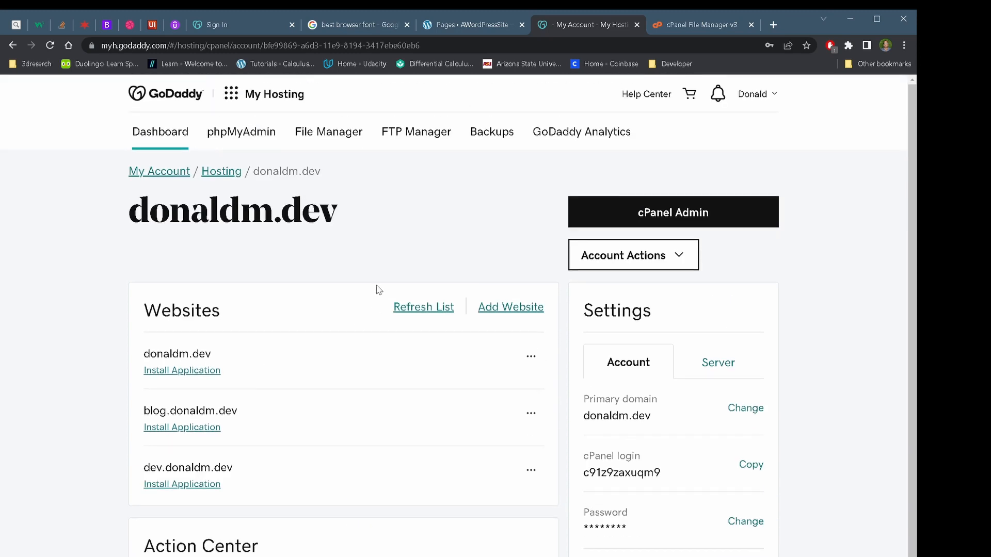